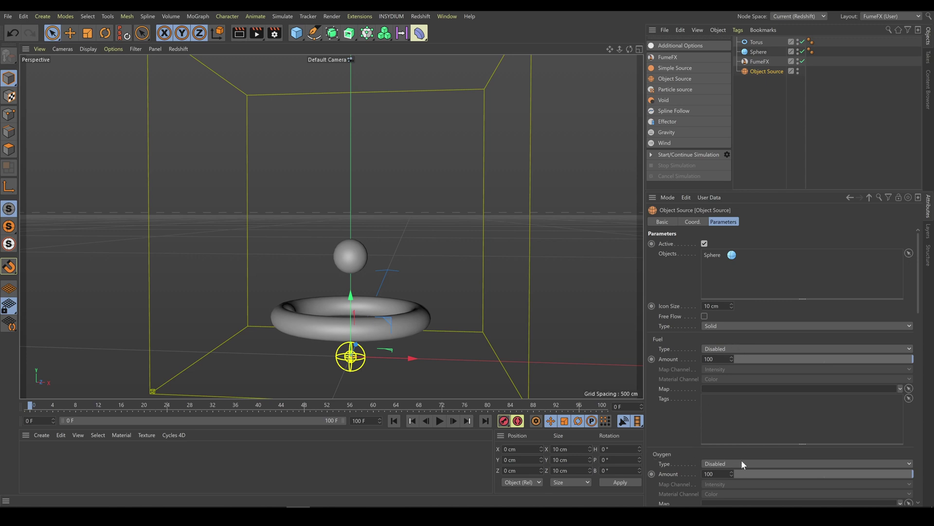
Set the Object Source's smoke amount to 1, and run the simulation briefly before stopping it.
drag(921, 311, 927, 400)
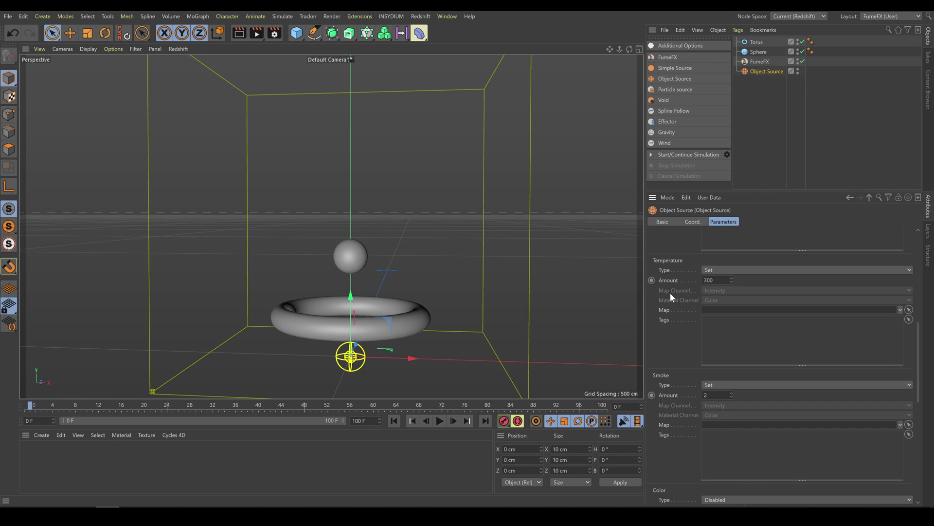
click(714, 394)
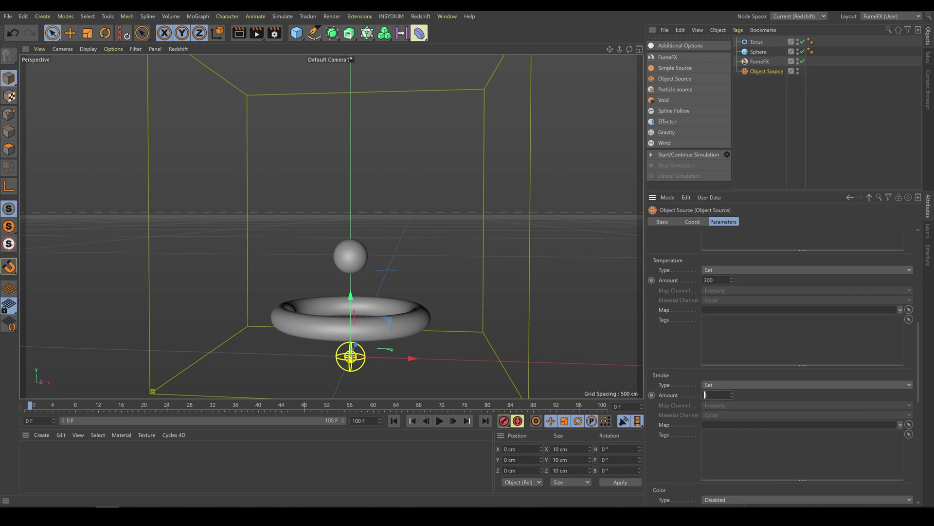
click(691, 155)
drag(545, 75, 553, 69)
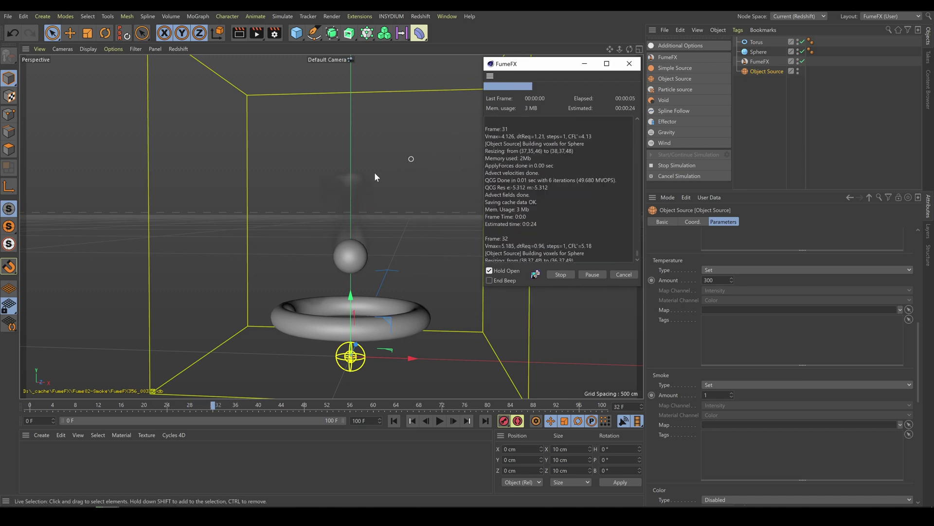
click(559, 273)
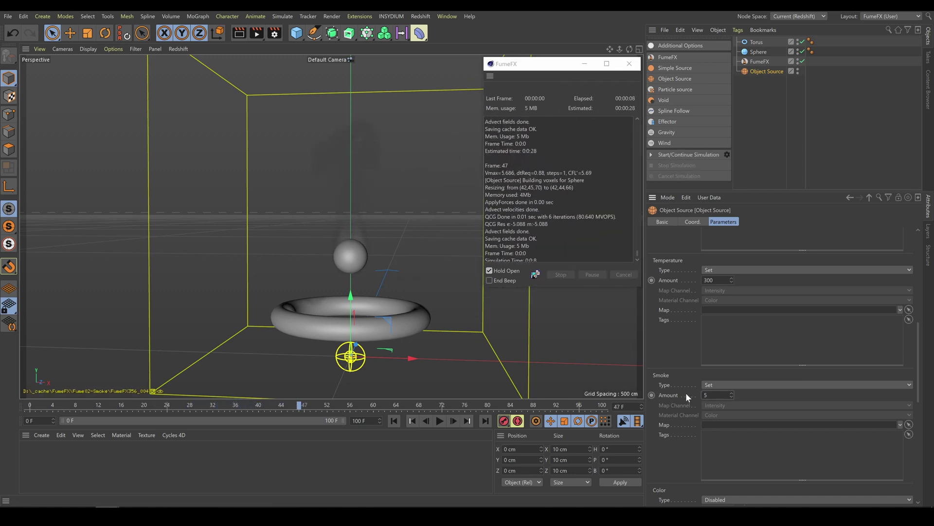
Set the Object Source's smoke amount to 5, and rerun the simulation for a few dozen frames before stopping it.
click(670, 155)
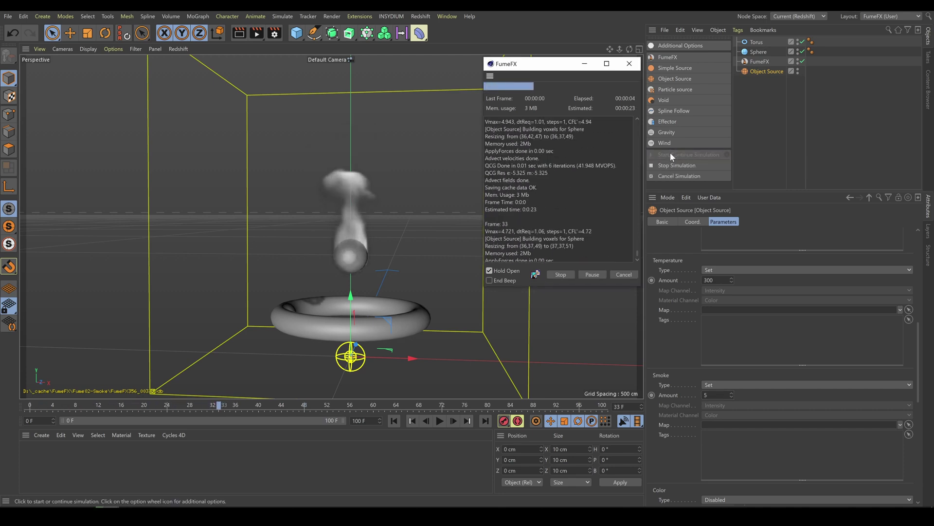
click(669, 165)
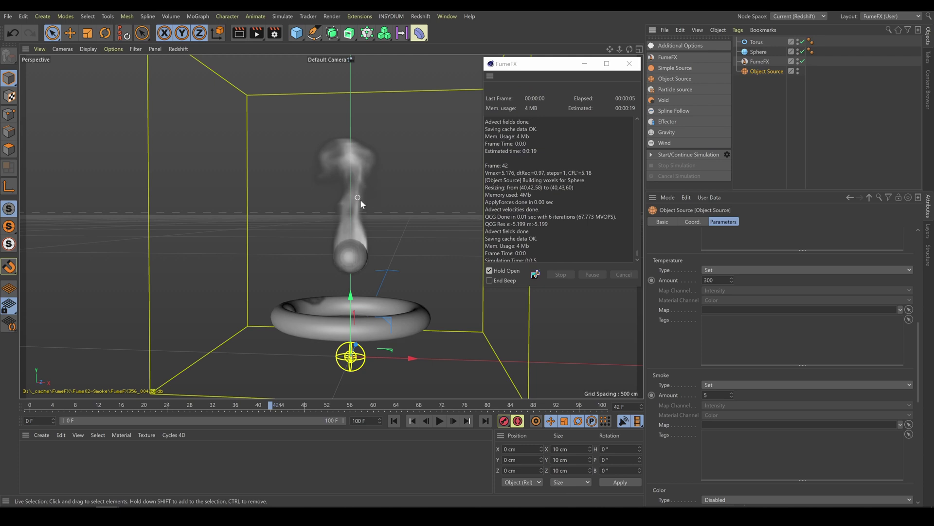
Replace the Sphere with the Torus in the Object Source's list of emitting objects.
drag(920, 354, 925, 462)
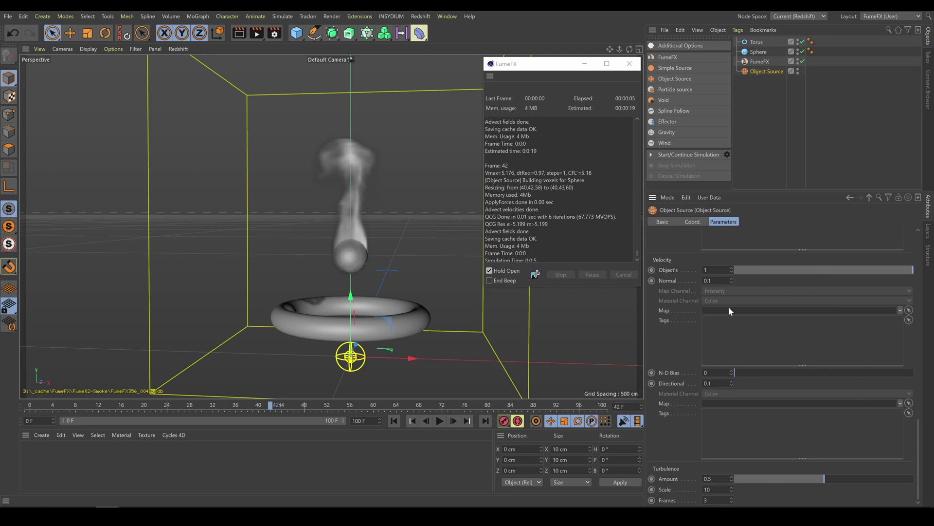
drag(798, 478, 924, 282)
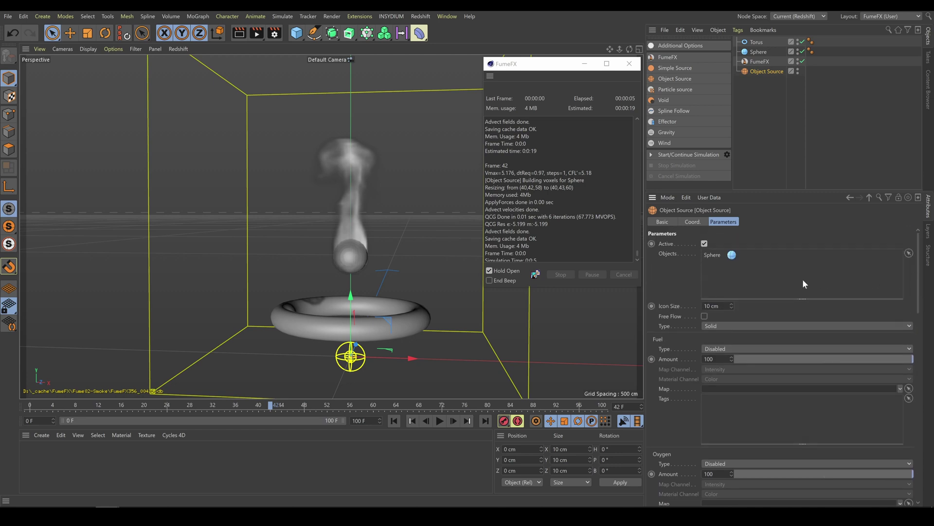
click(714, 255)
key(Delete)
drag(756, 43, 731, 268)
Run the simulation with the Torus as emitter, stop it partway, and view the smoke from a higher angle.
click(684, 154)
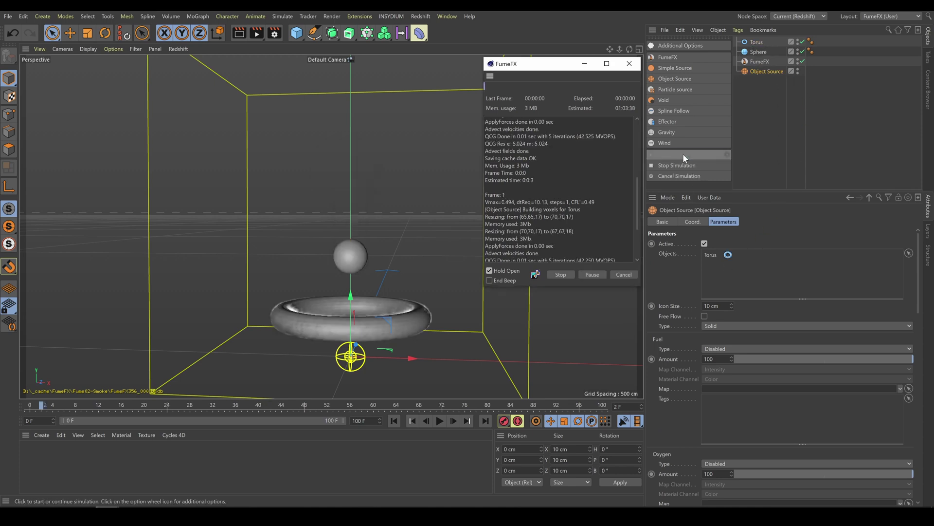
click(676, 164)
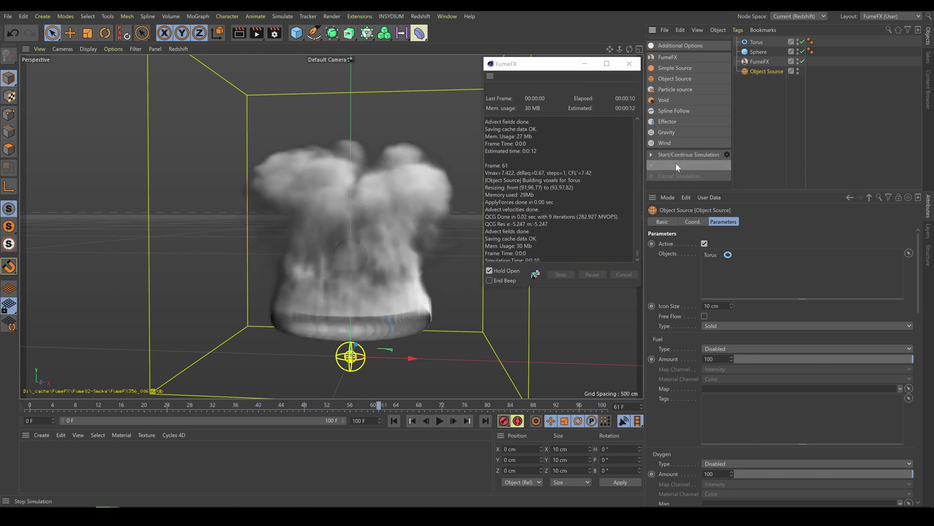
alt+drag(398, 249, 356, 294)
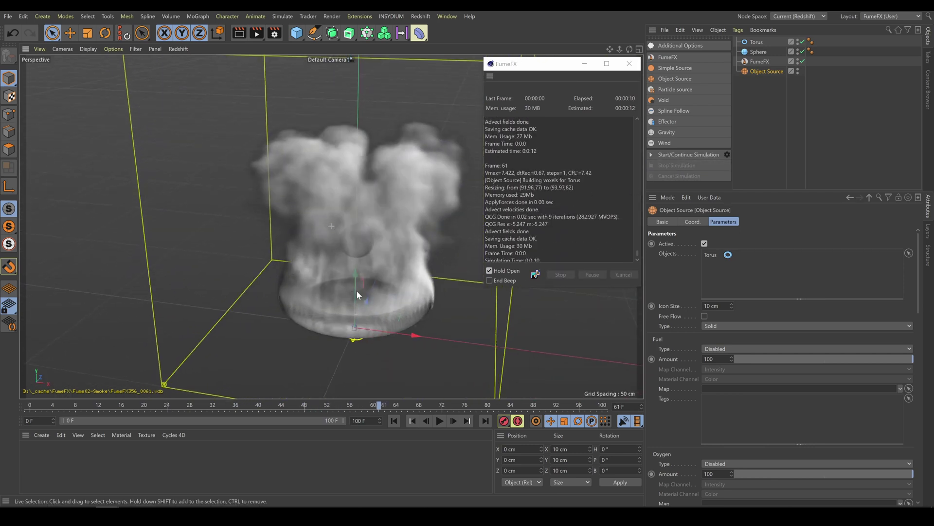
Hide the Sphere in the viewport and set the Torus's pipe radius to 0.64 cm at frame 0.
click(799, 49)
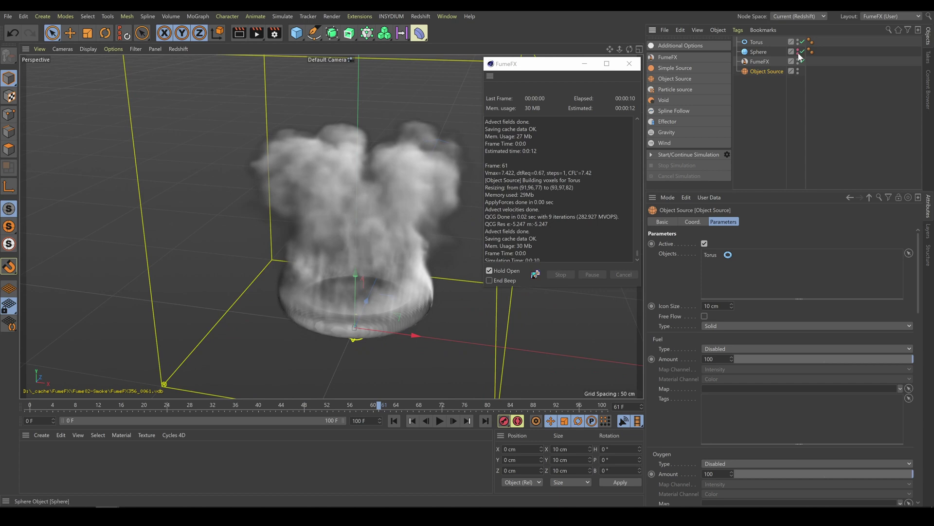
click(757, 42)
click(396, 422)
alt+drag(404, 392, 422, 285)
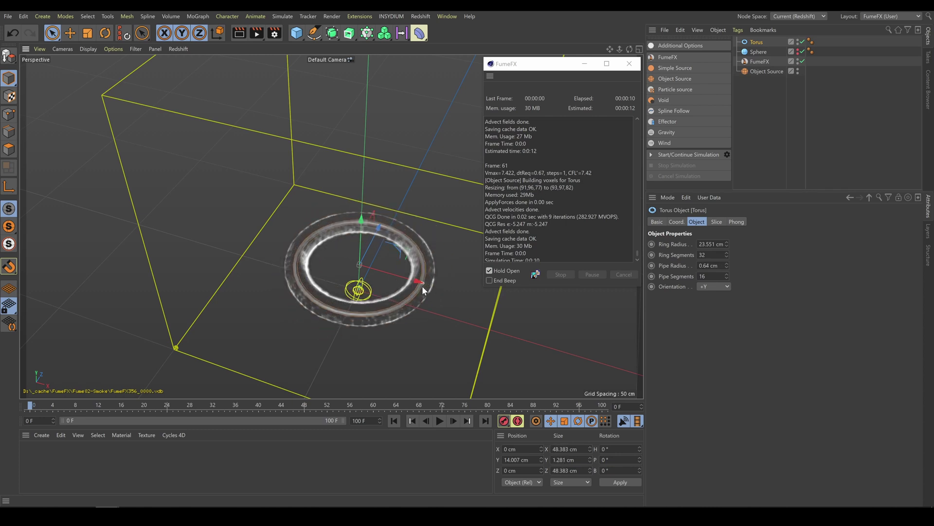
Simulate smoke from the thinned Torus and stop the simulation at about frame 60.
click(684, 155)
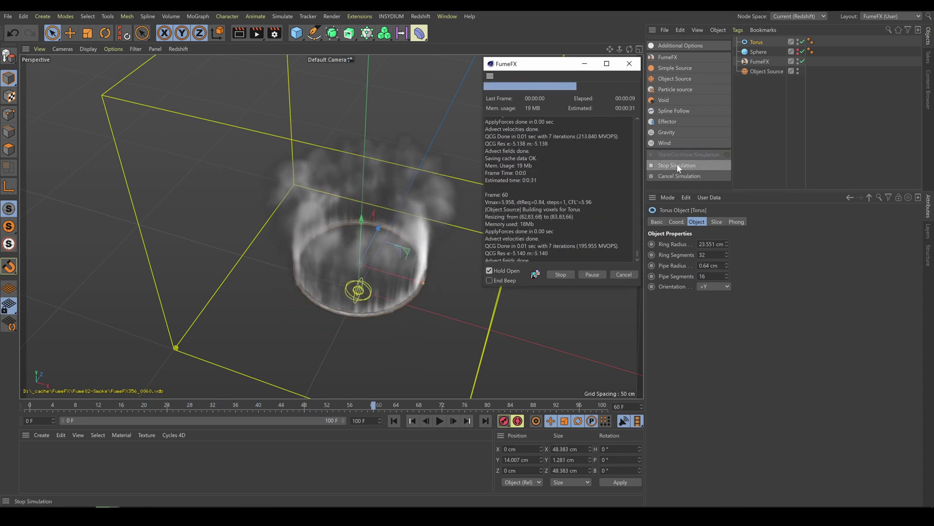
click(679, 166)
alt+drag(401, 322, 423, 303)
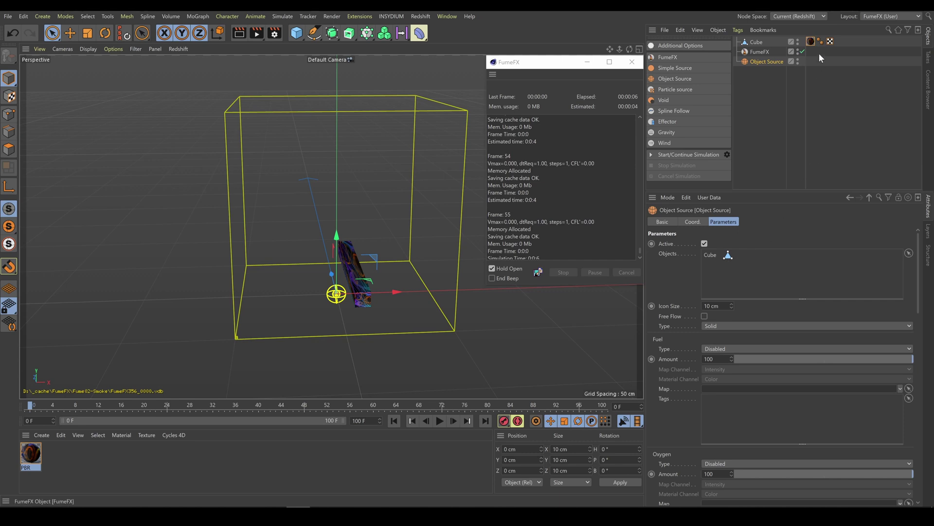
Inspect the Cube's material tag and the color texture of its PBR material.
click(811, 42)
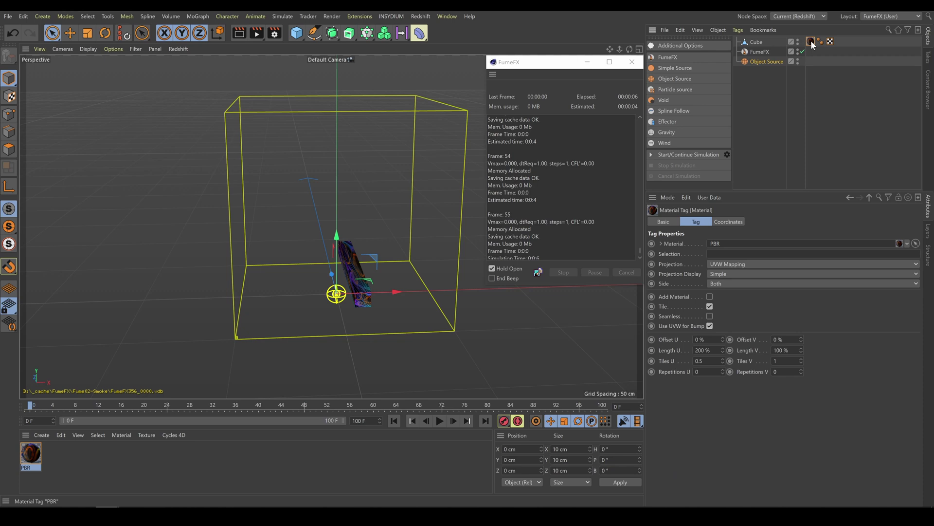
double_click(33, 455)
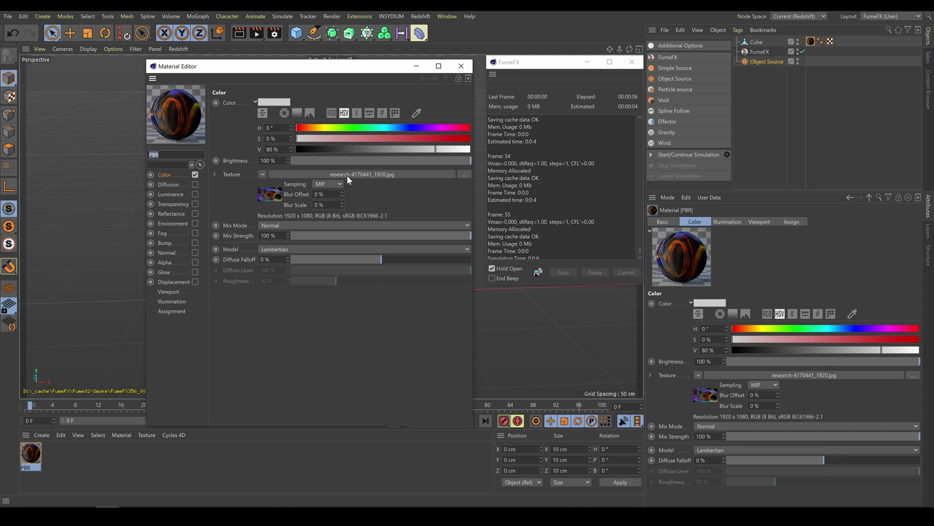
click(461, 66)
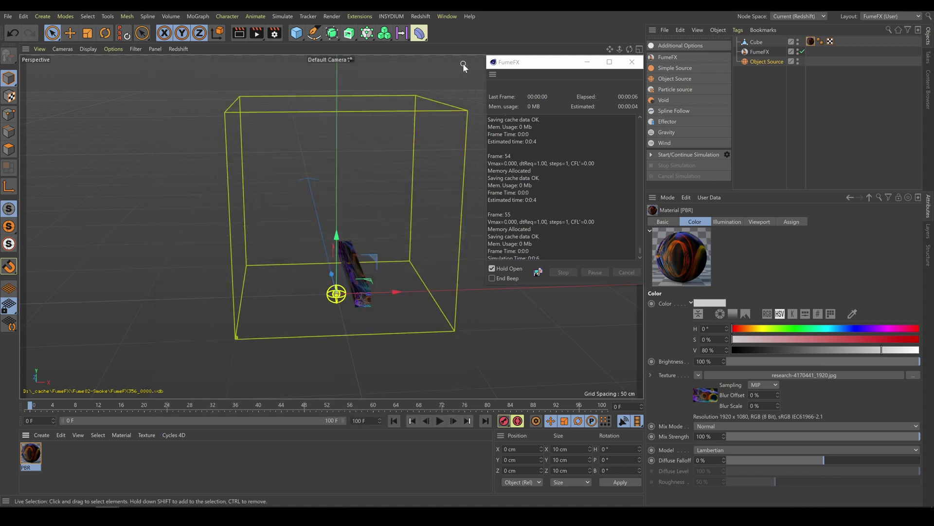
Set the Object Source's color type to Set.
click(767, 60)
drag(921, 420, 923, 380)
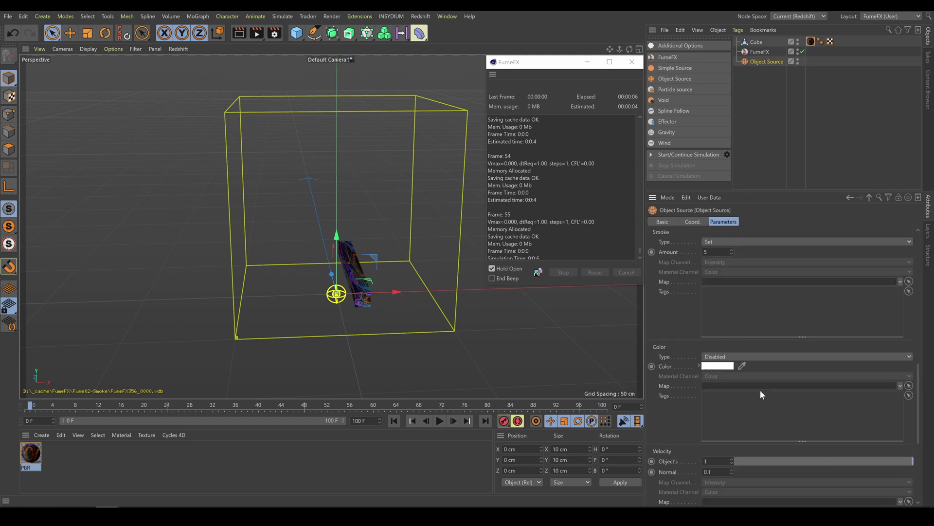
click(744, 356)
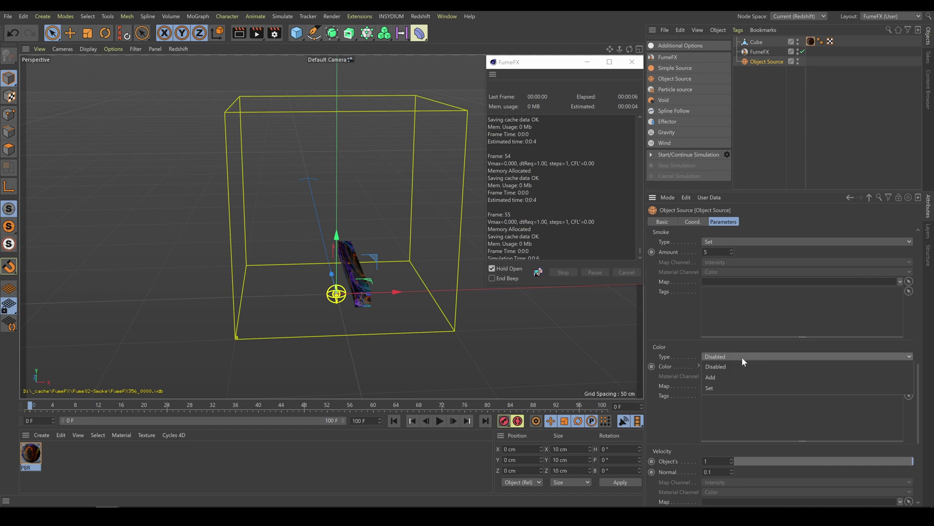
click(725, 377)
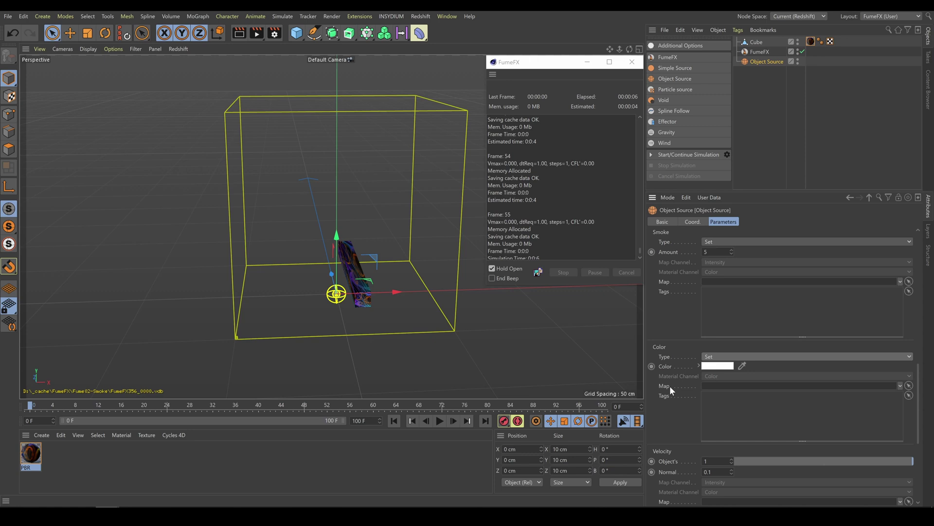
Assign the Cube's material tag as the Object Source's color map, using the Color material channel.
drag(810, 41, 726, 385)
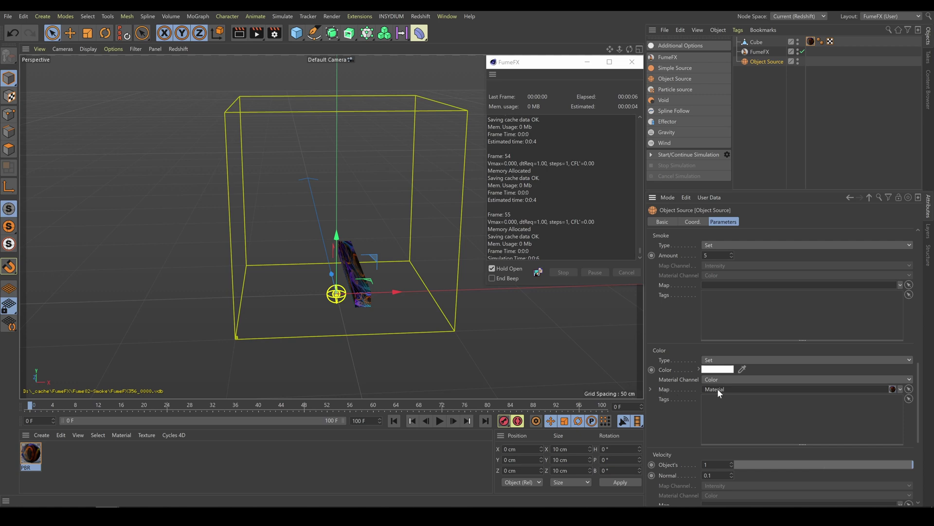
click(732, 379)
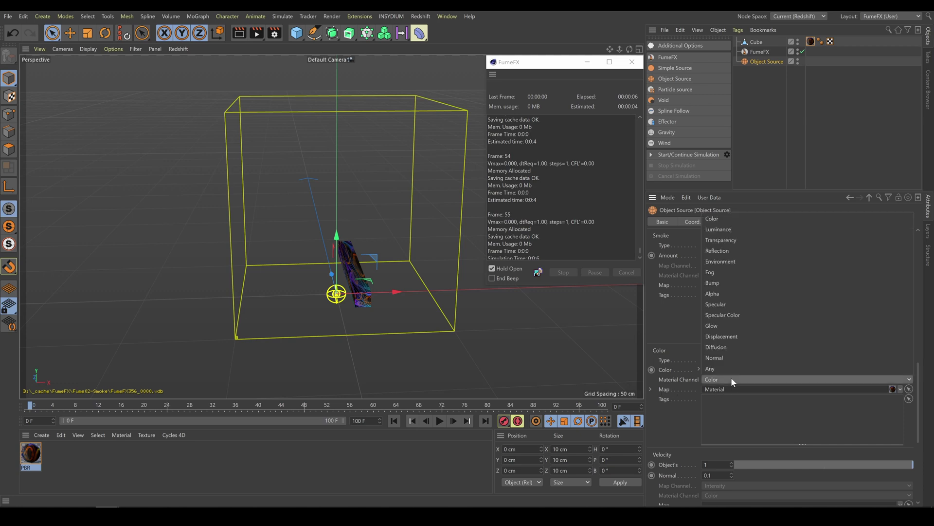
click(725, 222)
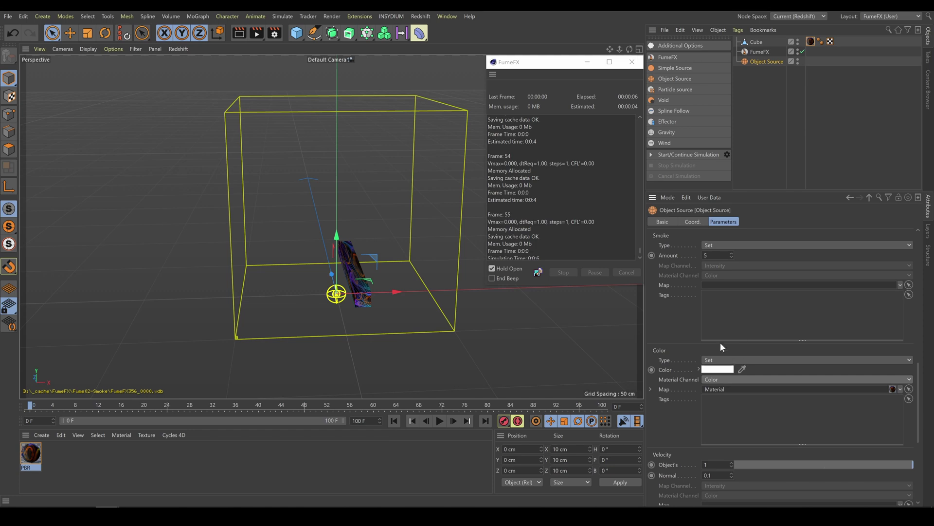
Check that Simulate Color is enabled in the FumeFX container, and run the Cube simulation to about frame 54.
click(759, 51)
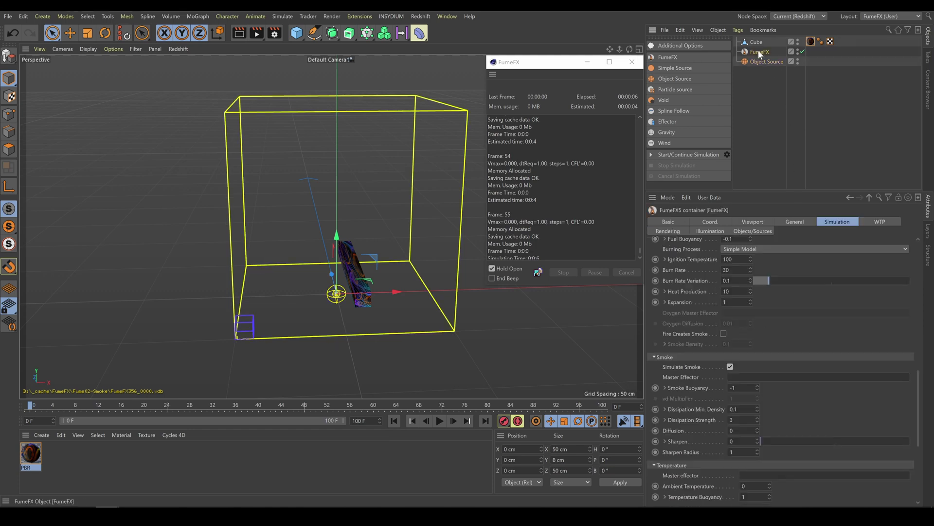
scroll(923, 377, down, 5)
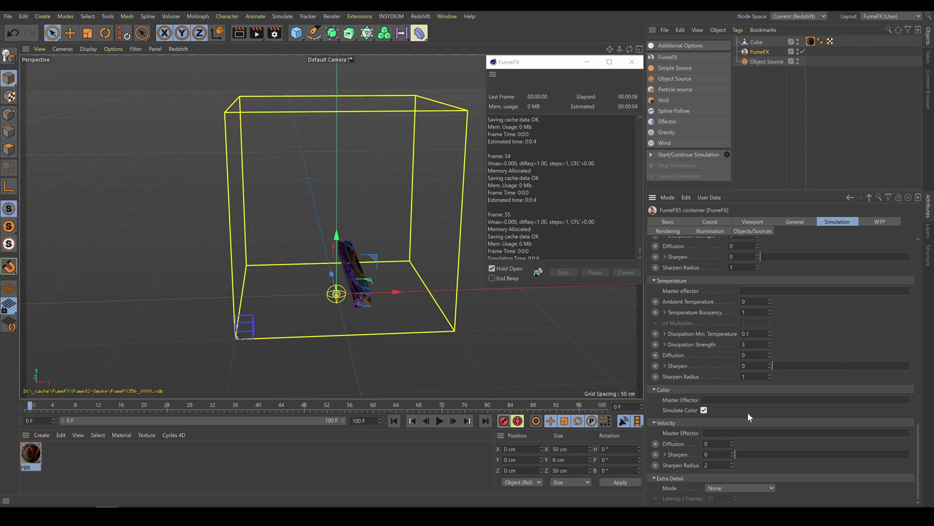
click(680, 154)
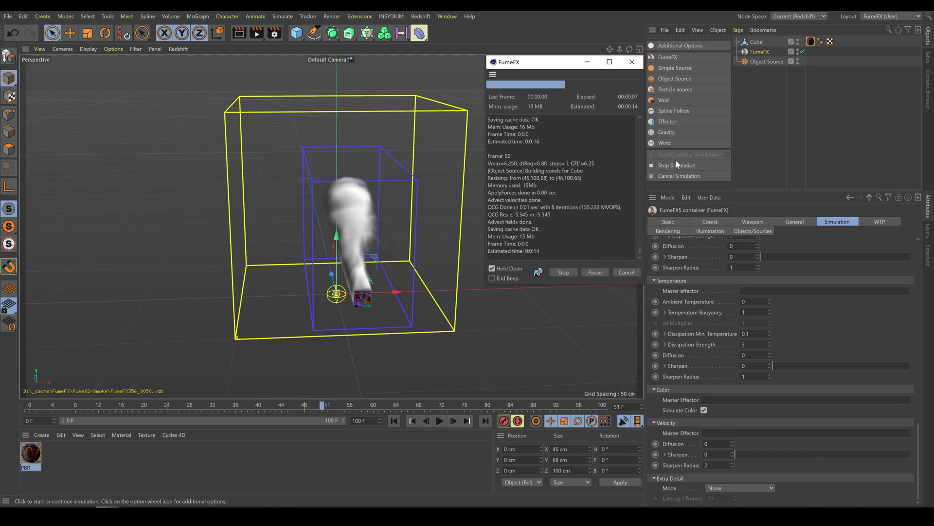
click(674, 165)
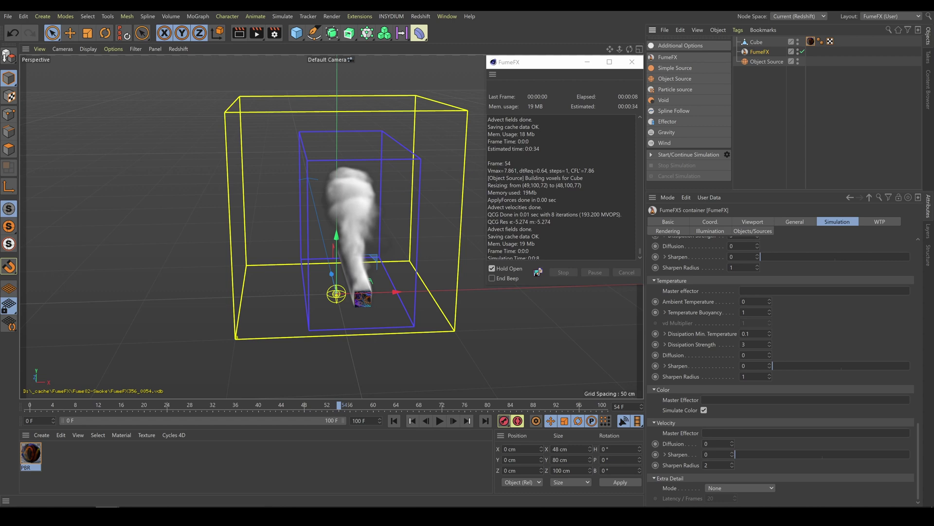
Set the smoke's color source to Grid in the FumeFX container's rendering settings.
click(668, 232)
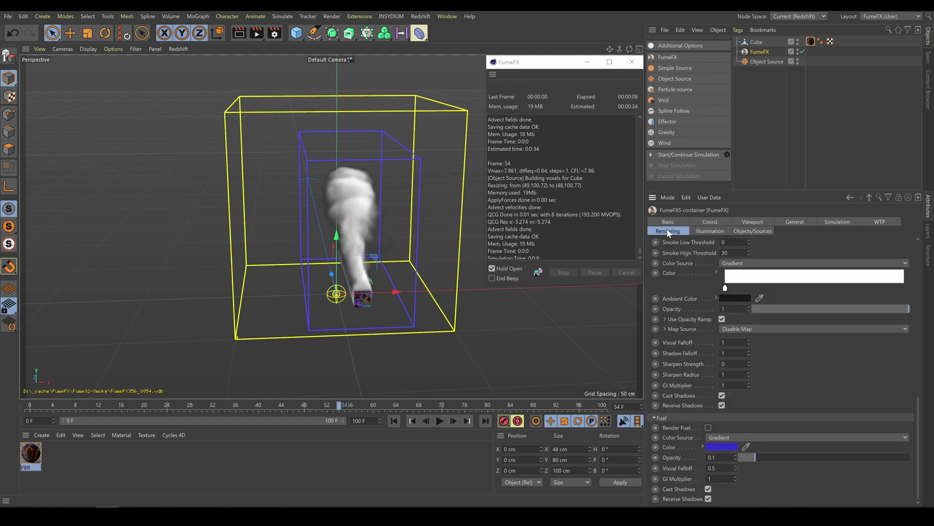
drag(919, 429, 920, 408)
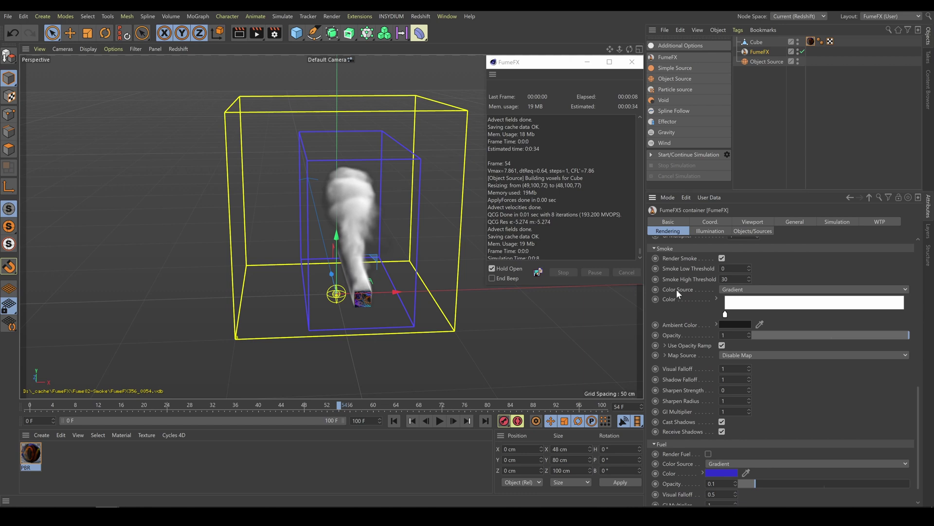
click(767, 290)
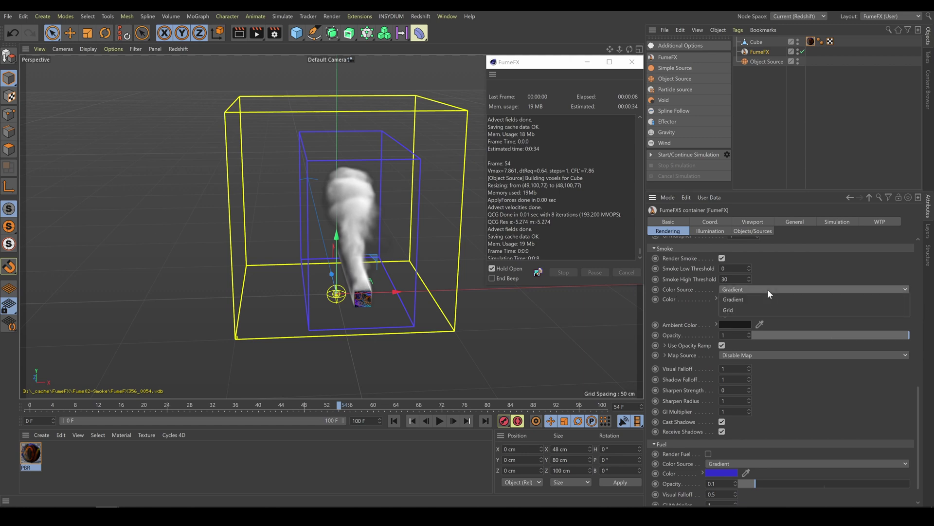
click(752, 308)
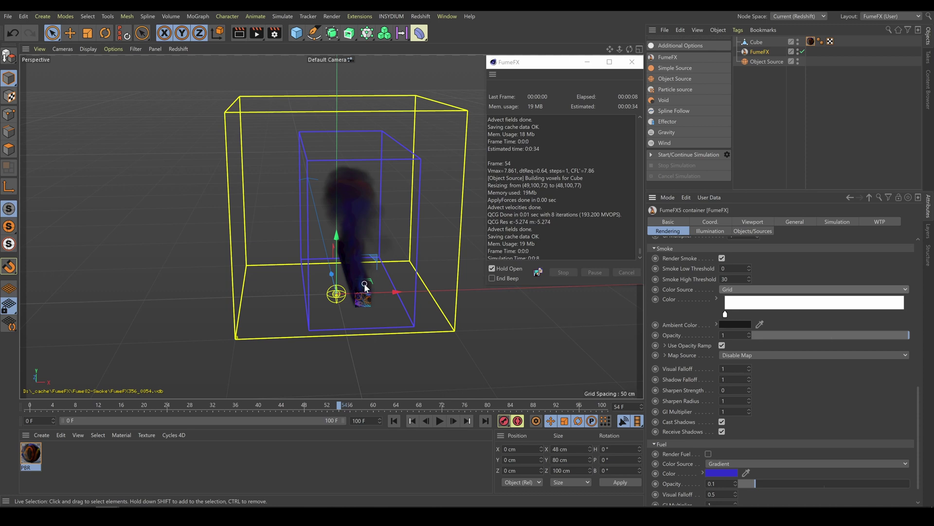
Raise the FumeFX container's GPU viewport preview quality to 4.
click(754, 222)
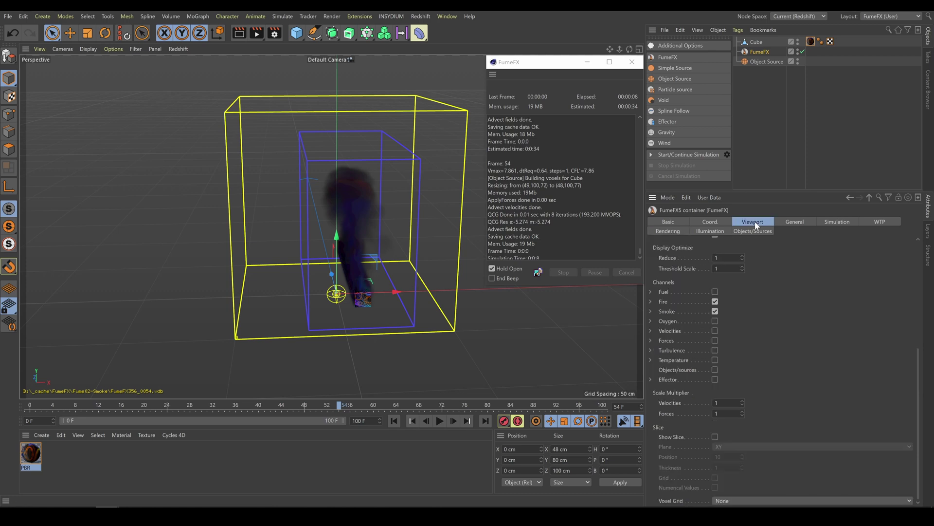
drag(918, 363, 926, 250)
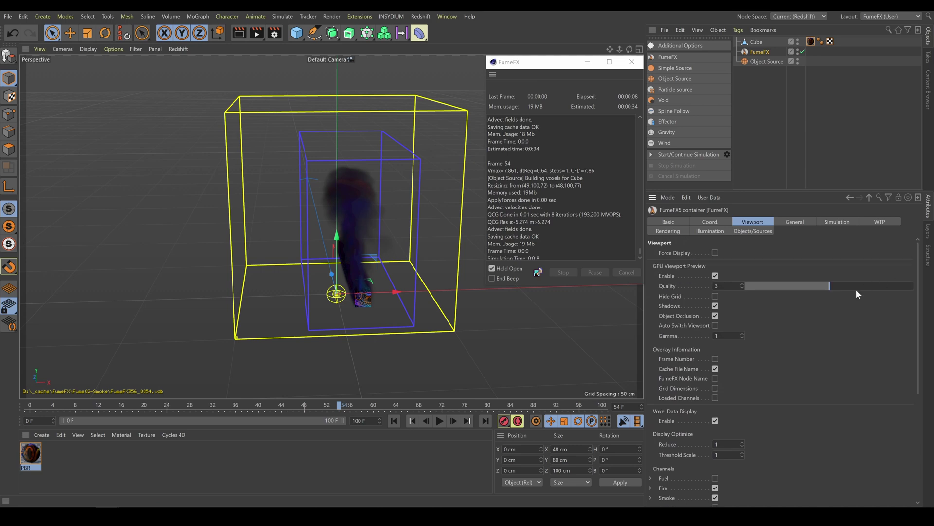
drag(857, 290, 905, 288)
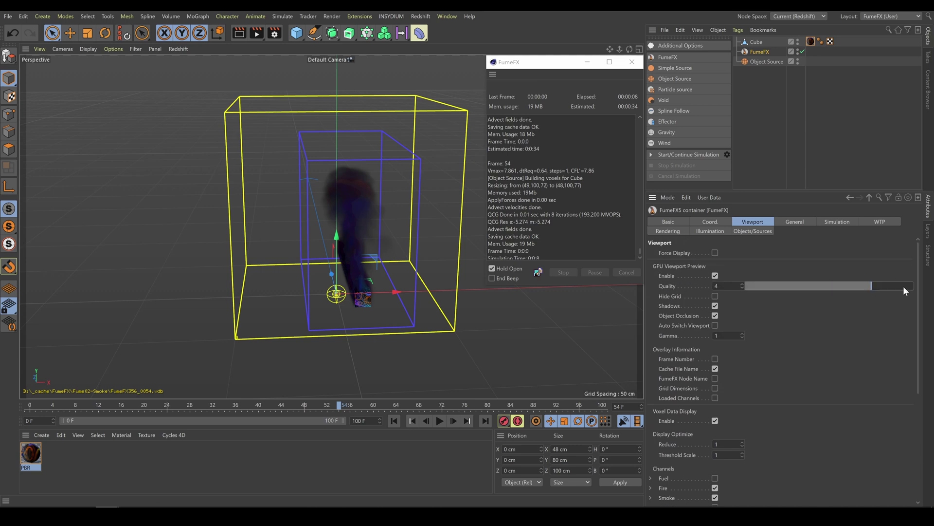
Rerun the Cube simulation to about frame 78 and scrub back to frame 14 to inspect the colored smoke.
click(691, 155)
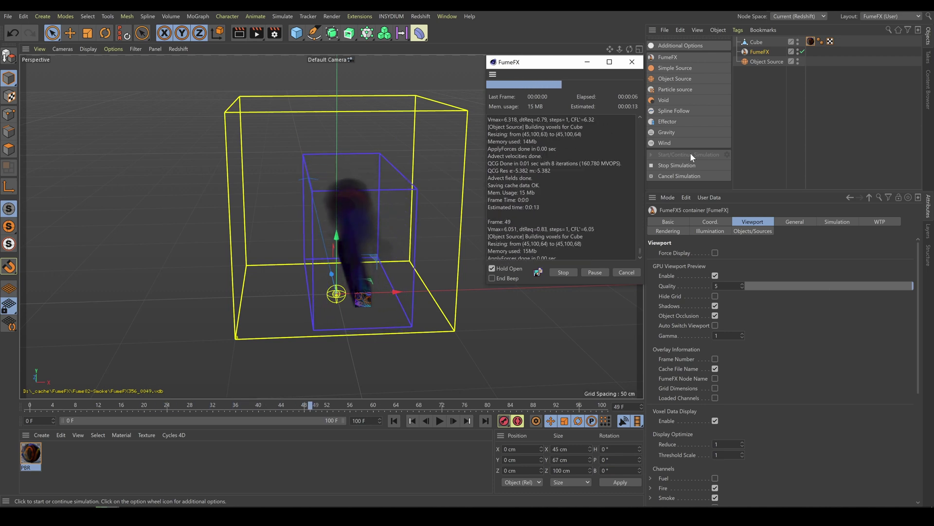
click(677, 165)
alt+drag(525, 315, 437, 311)
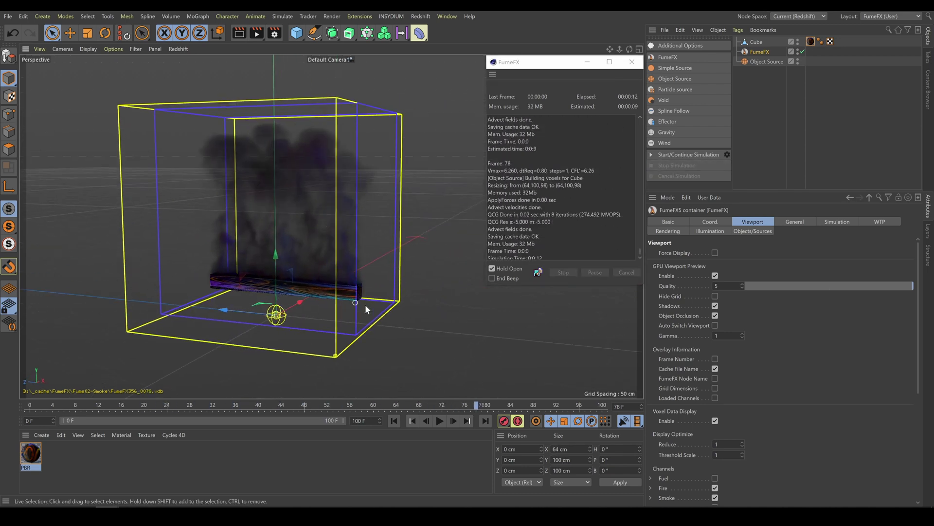
alt+drag(261, 152, 413, 338)
drag(55, 405, 109, 408)
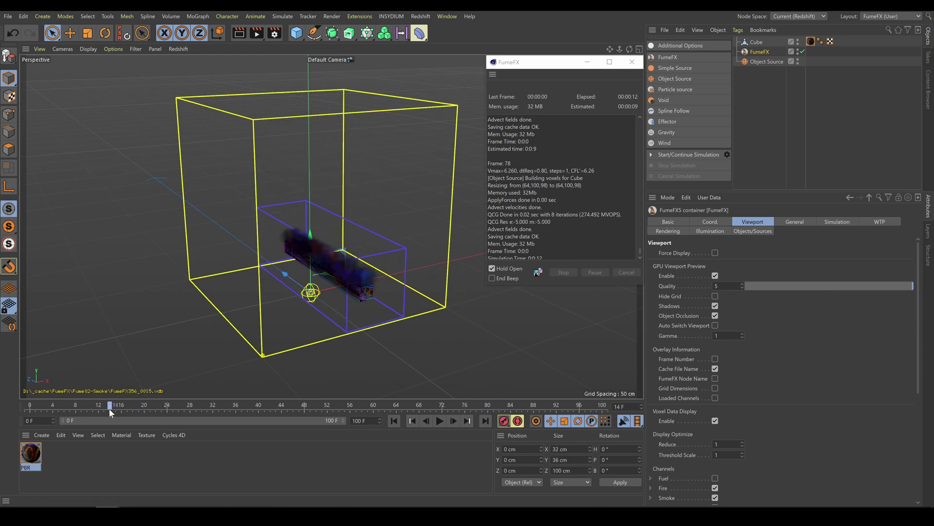
alt+drag(400, 352, 292, 297)
alt+drag(437, 335, 343, 371)
Replace the PBR material's color texture with abstract-859315_1920.jpg and return the timeline to frame 0.
double_click(25, 458)
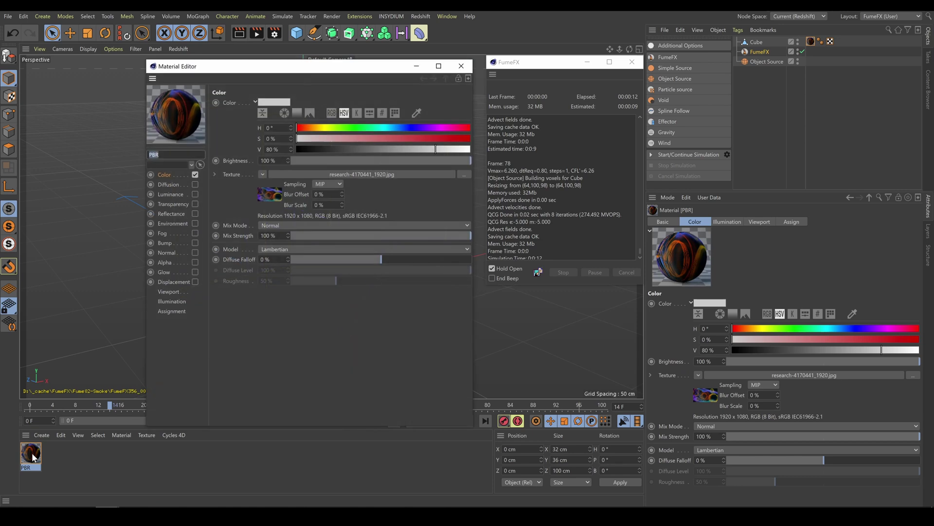
drag(67, 501, 381, 172)
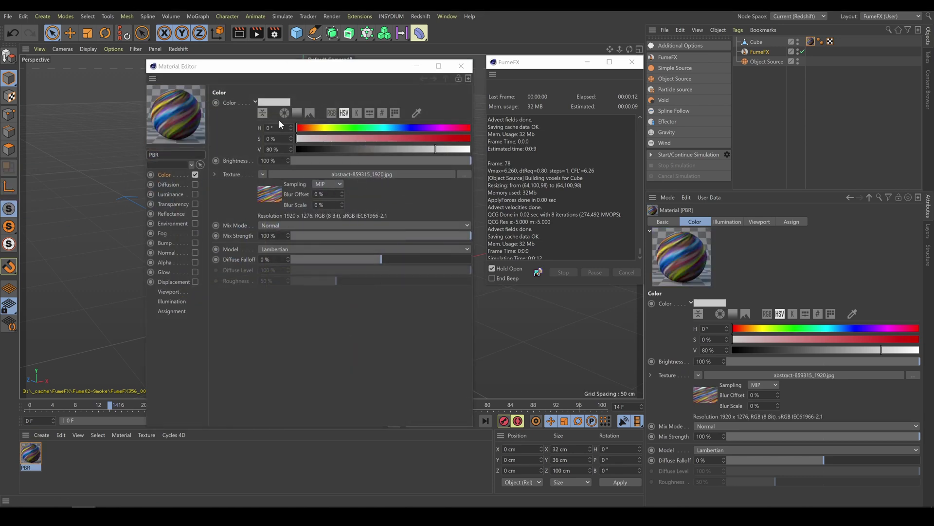
click(461, 66)
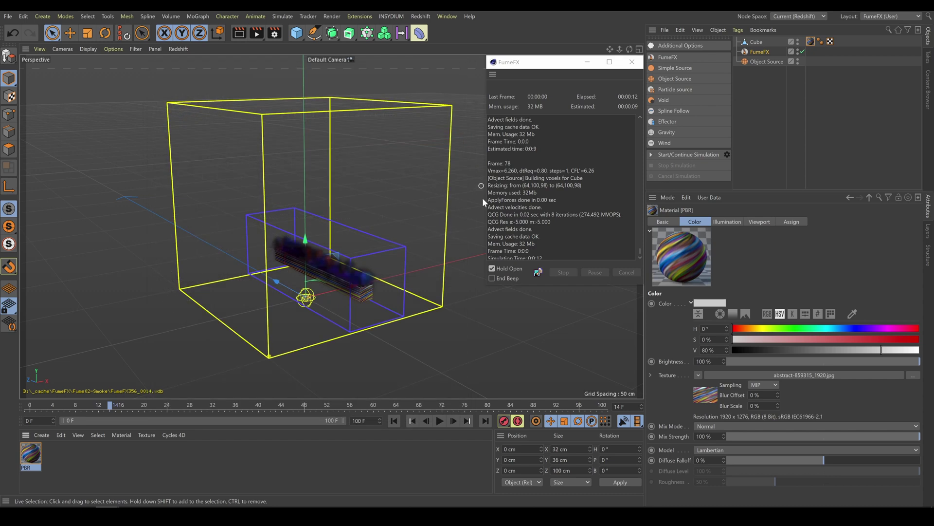
click(394, 420)
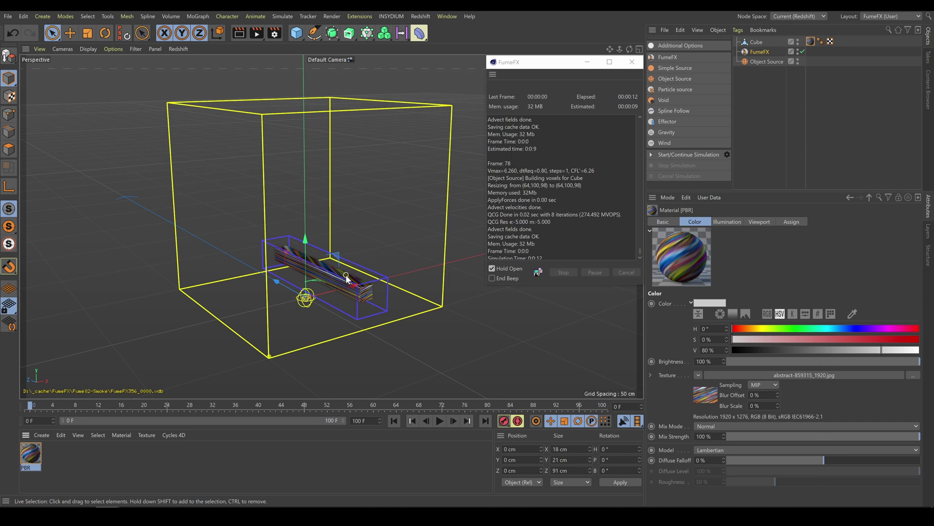
Set the texture tiling on the Cube's material tag to Tiles U 0.1 and Tiles V 0.5.
click(811, 41)
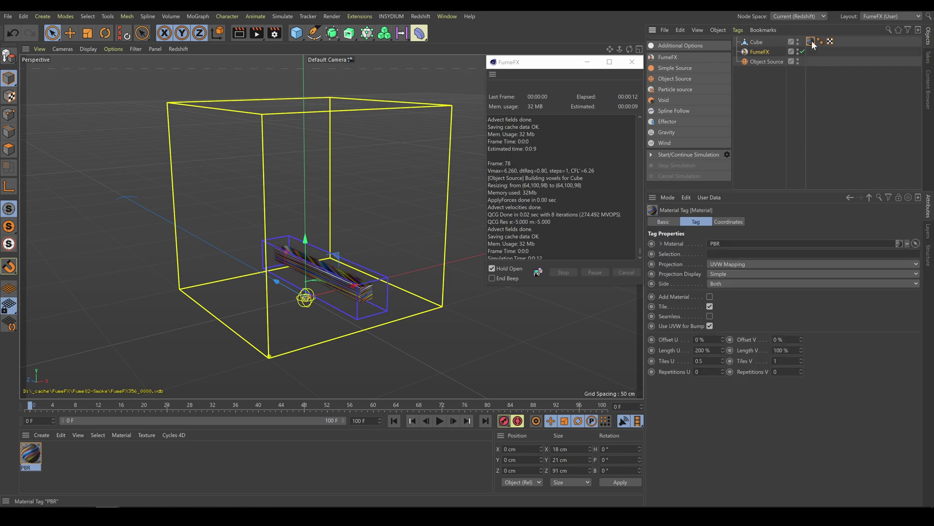
click(701, 361)
key(BackSpace)
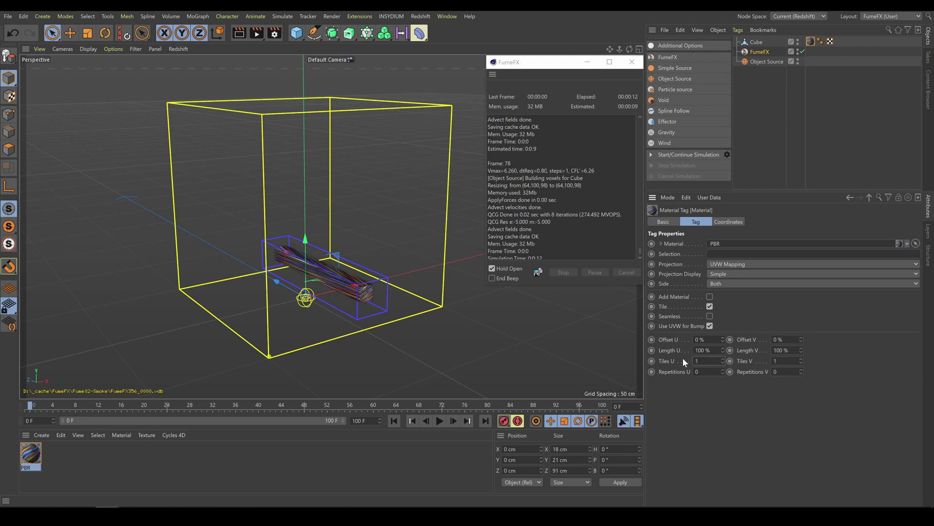
text(.1)
key(Return)
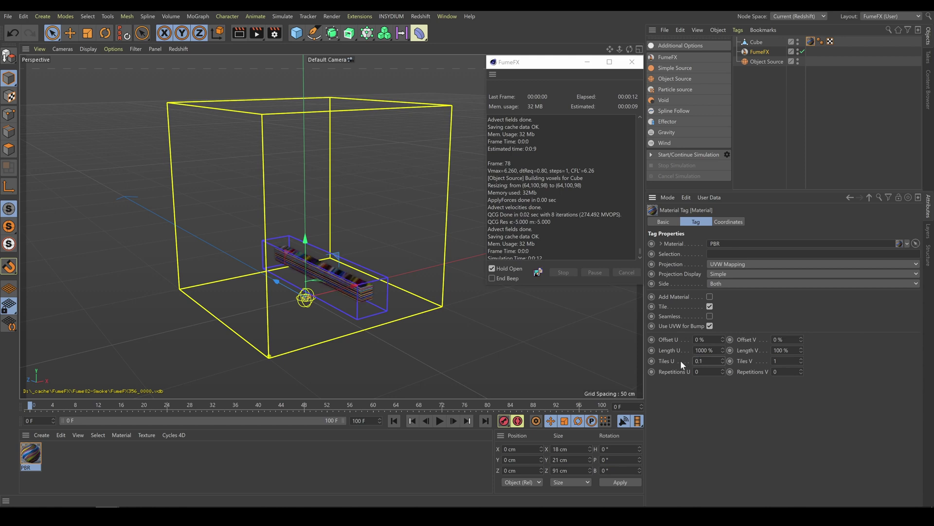
text(.1)
key(Return)
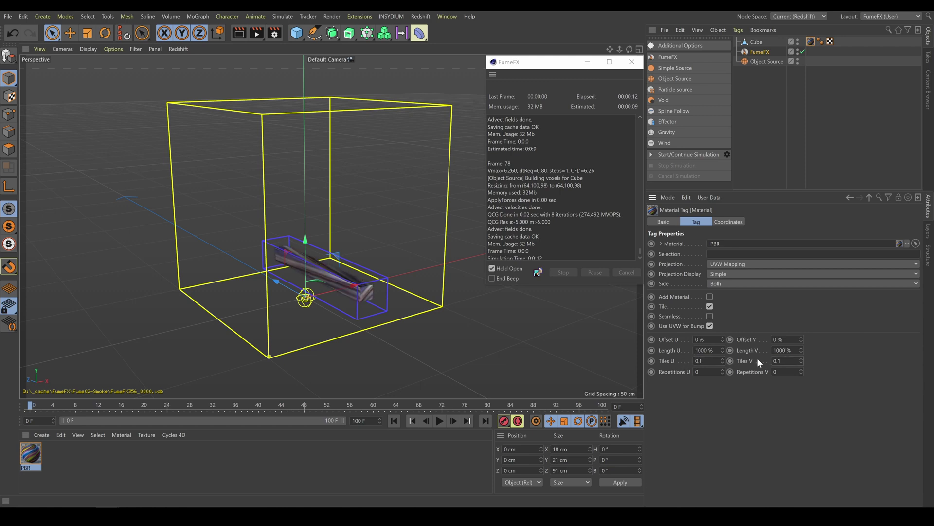
key(ctrl+z)
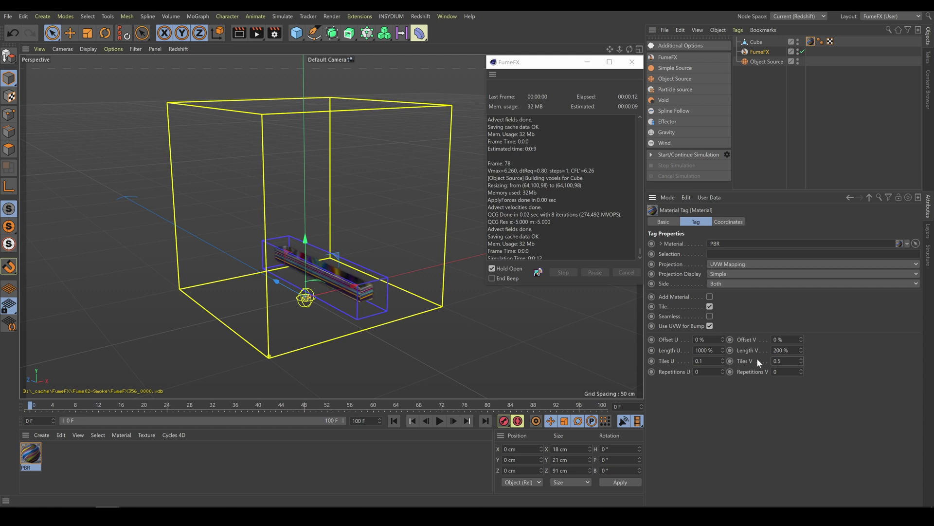
Simulate the smoke with the new texture to about frame 50 and inspect its colors up close.
click(682, 154)
click(682, 166)
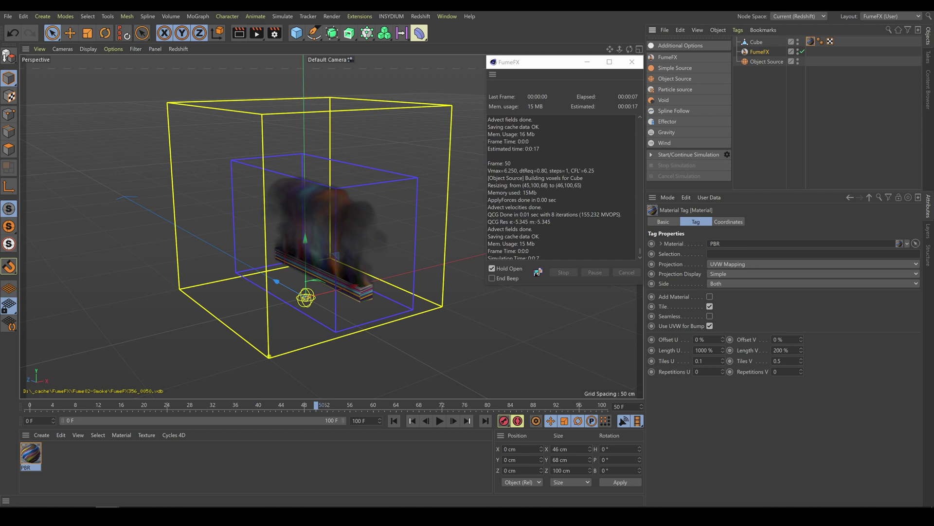
alt+drag(350, 342, 376, 337)
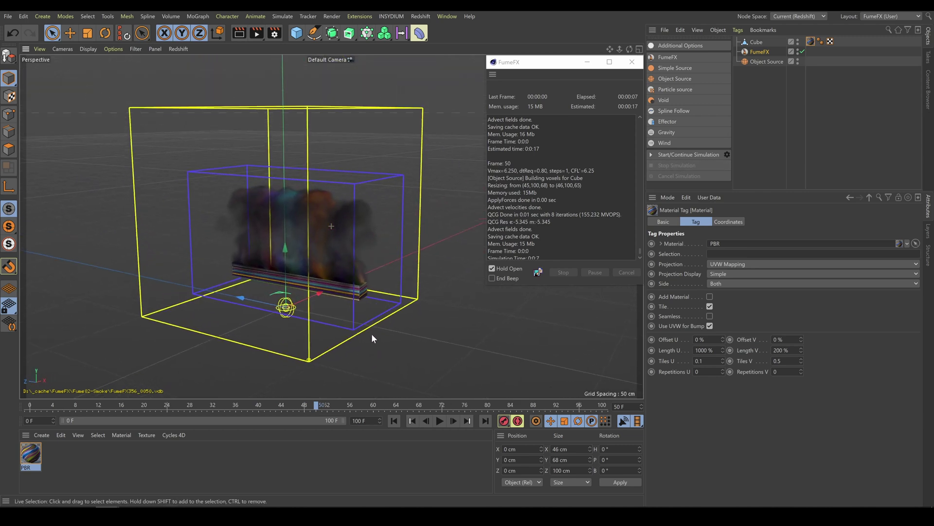
scroll(273, 263, up, 5)
alt+drag(515, 343, 503, 339)
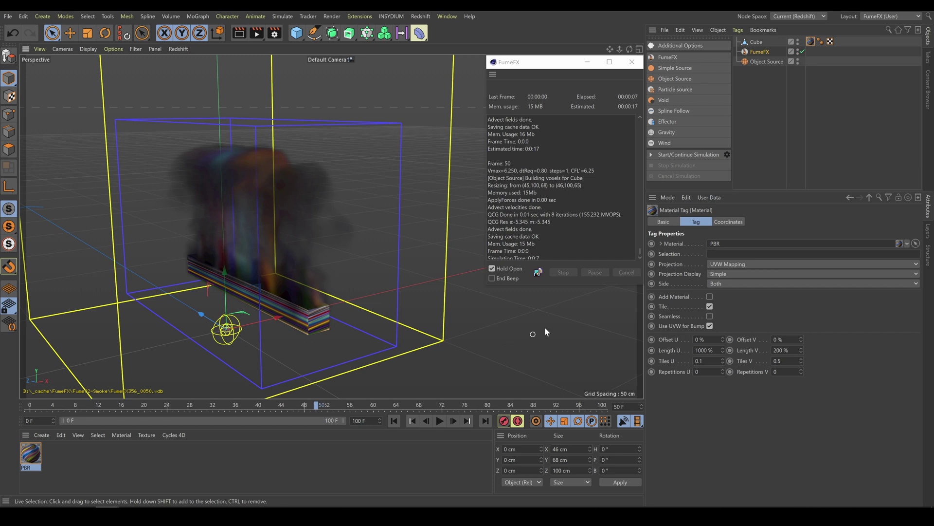
Add a FumeFX Wind object and check that it is in the FumeFX container's object list.
click(680, 142)
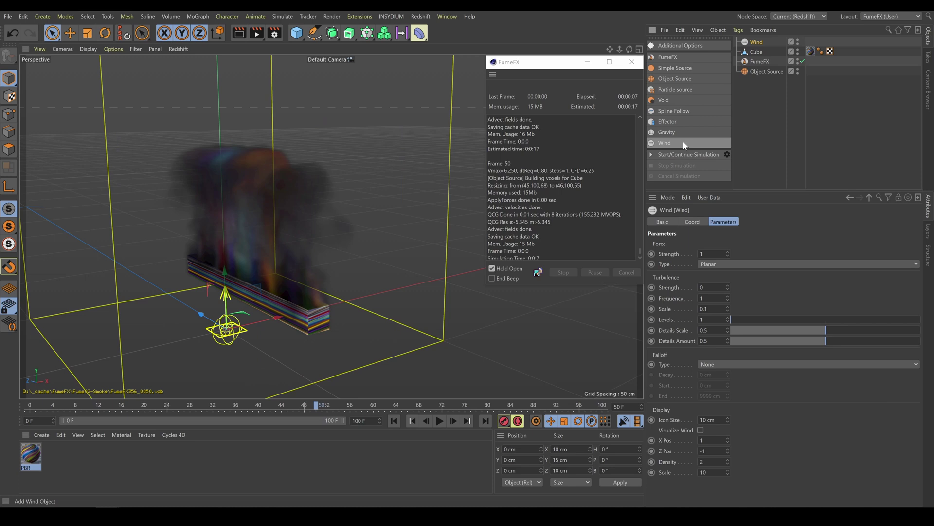
click(763, 62)
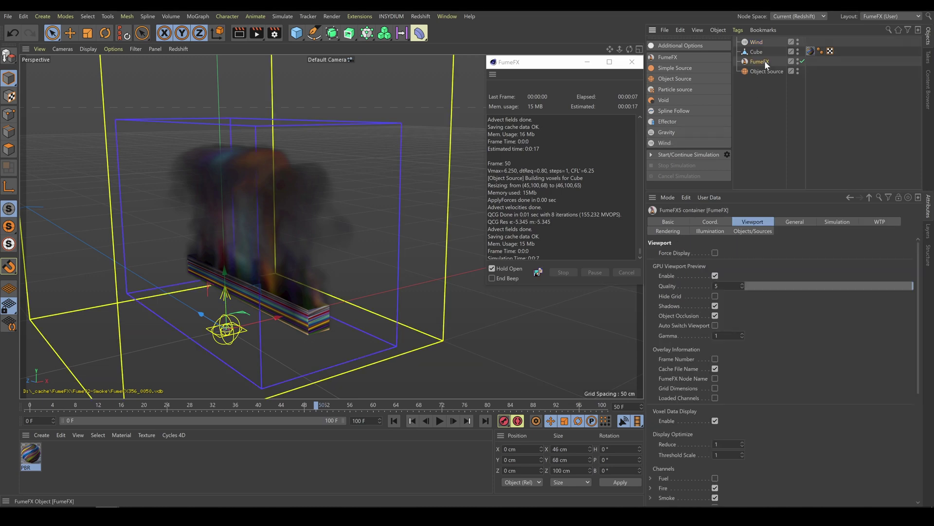
click(750, 232)
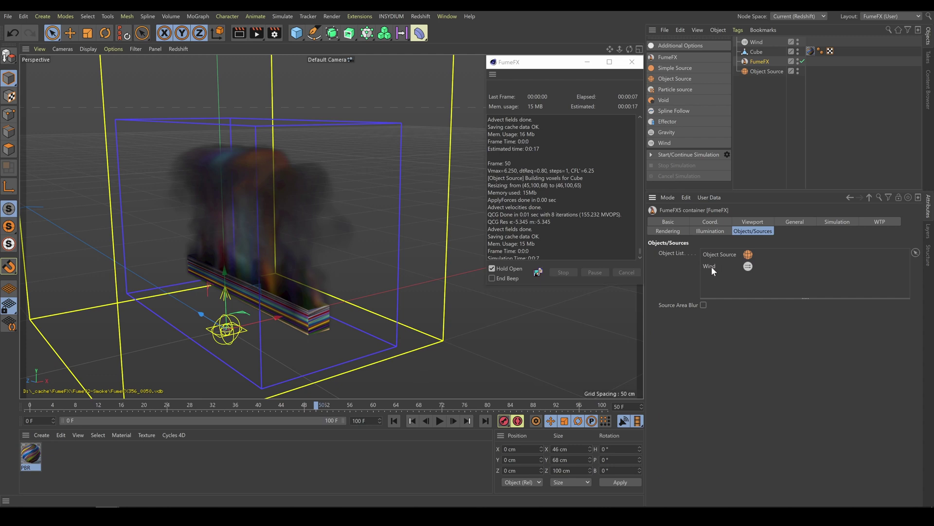
Rotate the Wind object sideways to a bank angle of about -72°.
click(756, 43)
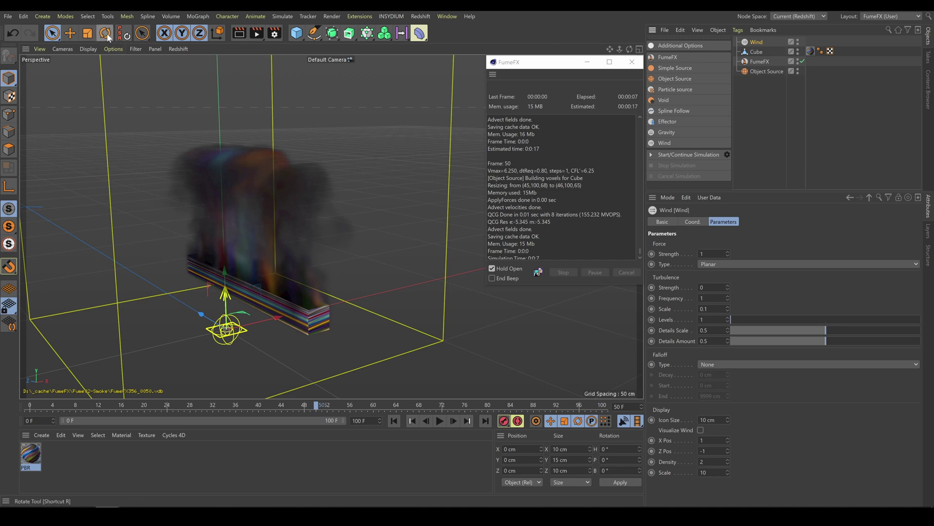
key(r)
drag(206, 303, 197, 348)
mouse_move(415, 346)
alt+mouse_down()
mouse_move(433, 363)
mouse_move(442, 341)
mouse_move(423, 355)
alt+mouse_up()
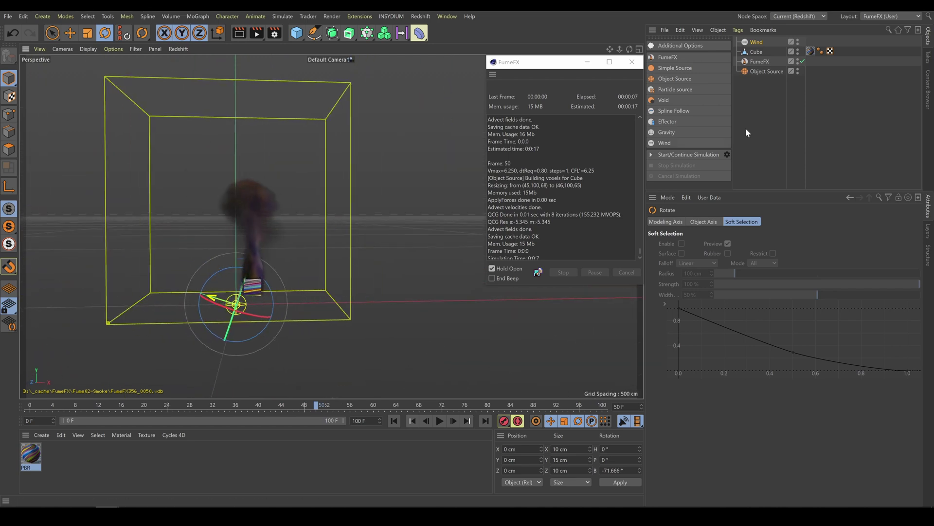
Move the Cube along X to about 28 cm and rerun the simulation to about frame 49.
click(757, 52)
key(e)
drag(307, 277, 346, 278)
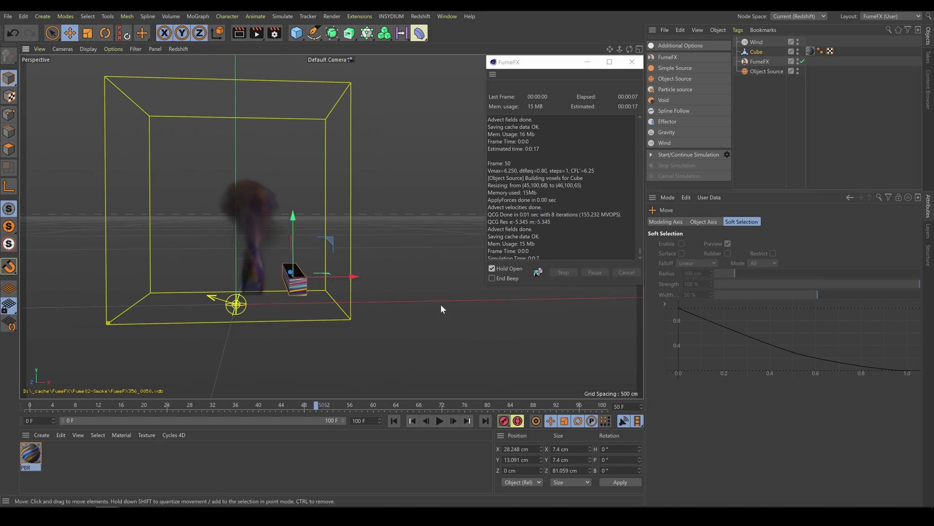
click(672, 154)
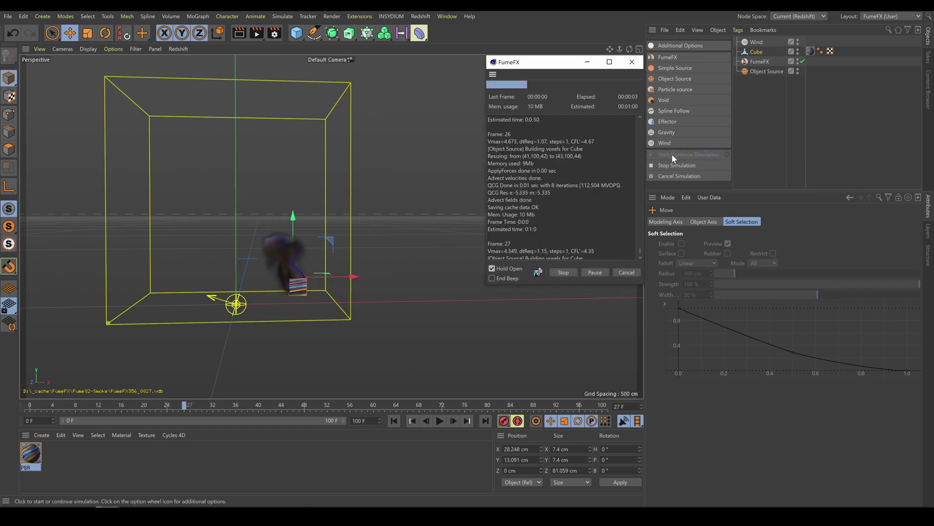
click(667, 164)
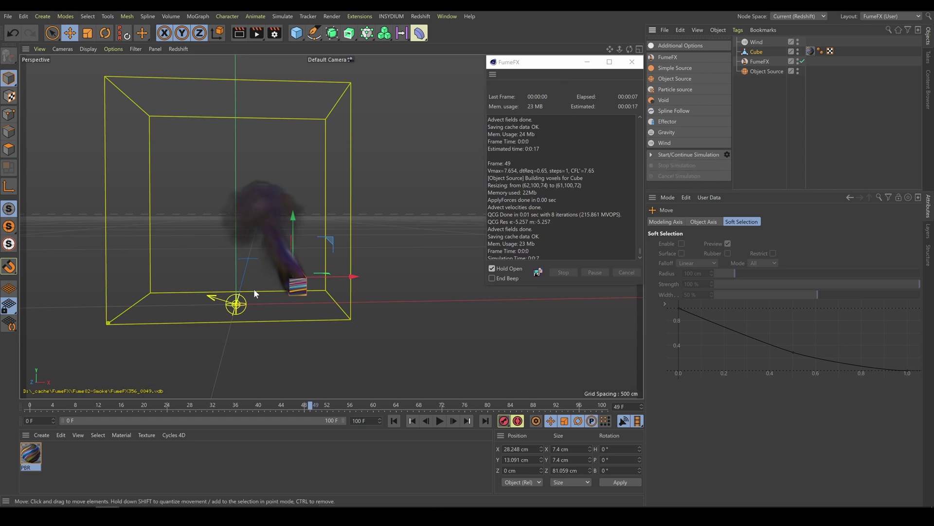
Rotate the Wind object further, to a bank angle of about -105°, so it points slightly downward.
click(212, 296)
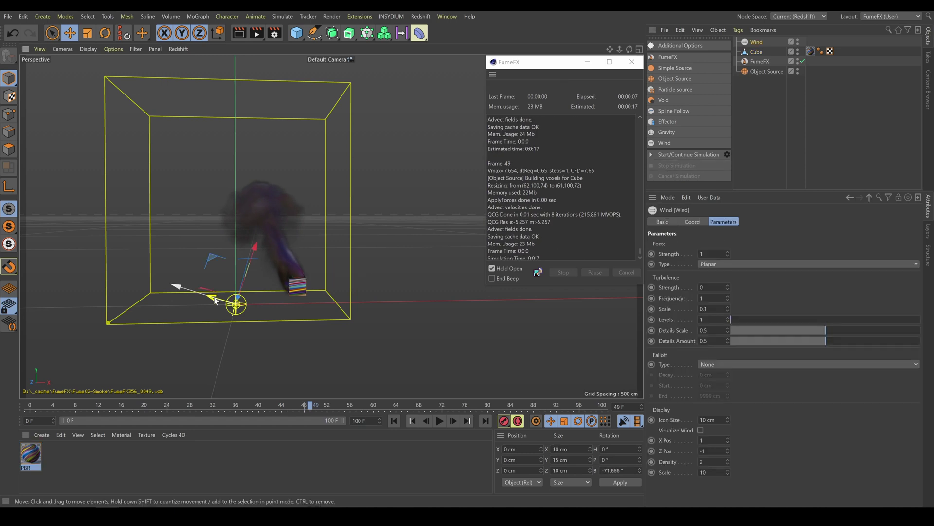
click(103, 37)
drag(210, 275, 203, 297)
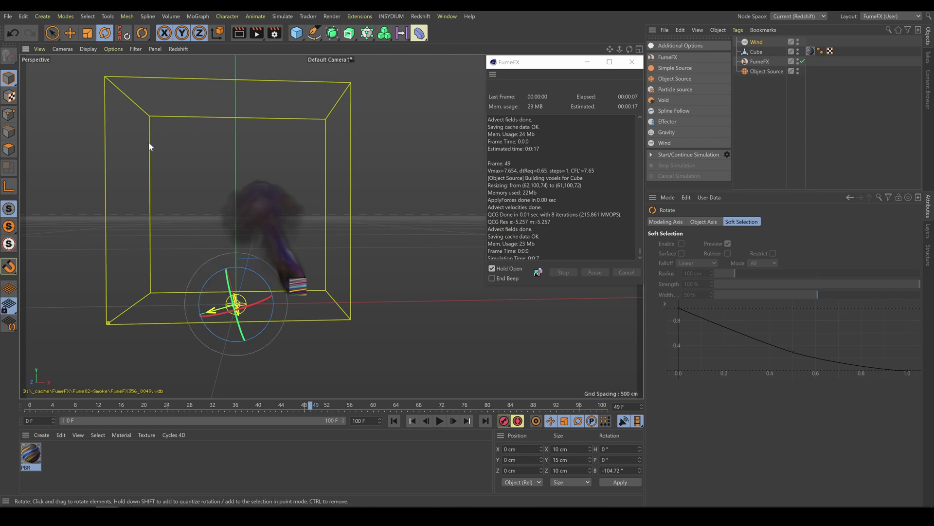
click(53, 33)
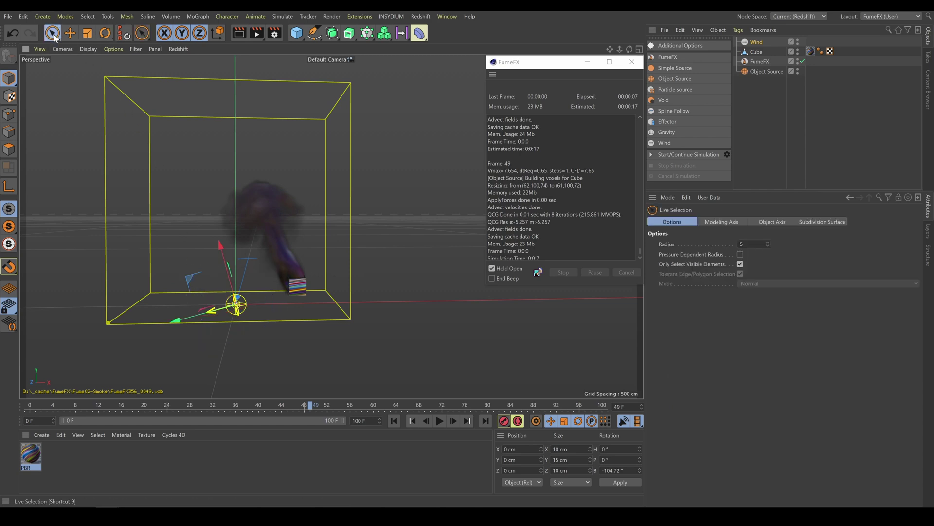
Set the Wind's force strength to 3 and review its type options, keeping Planar.
click(755, 43)
click(711, 253)
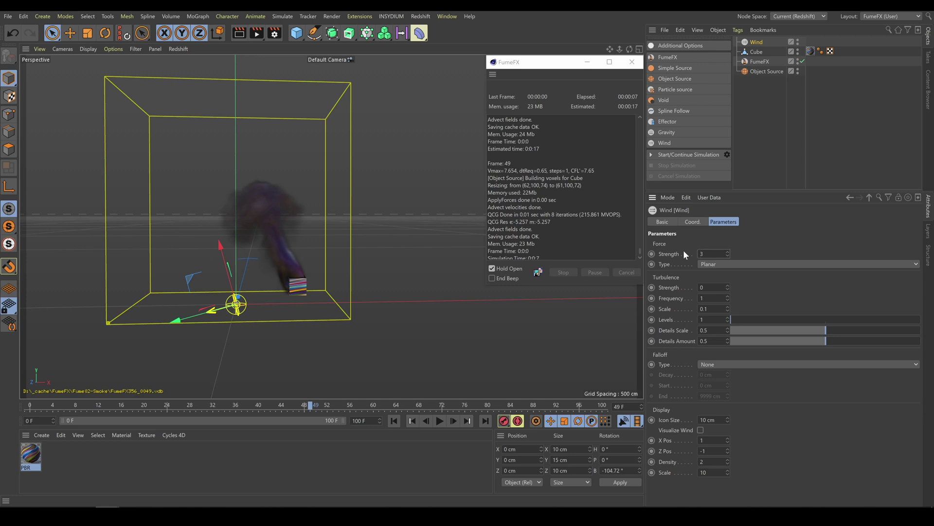
click(750, 264)
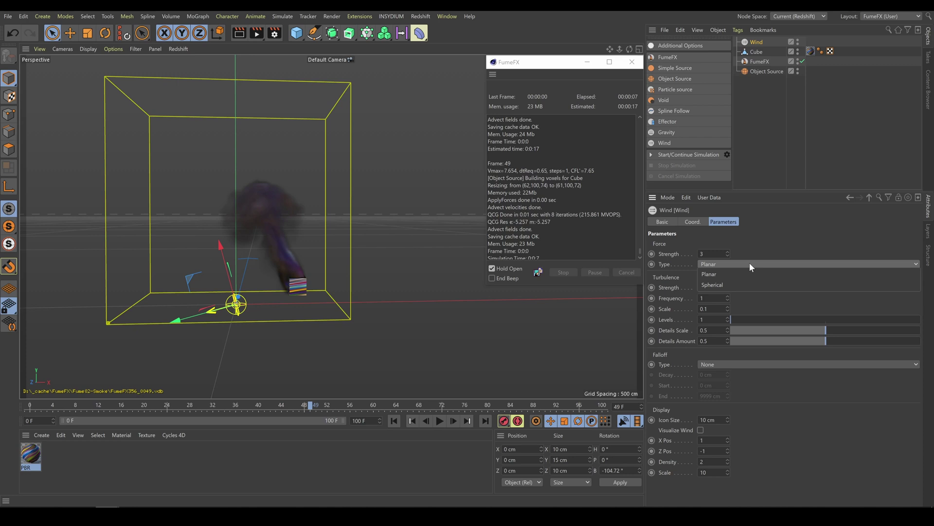
click(749, 264)
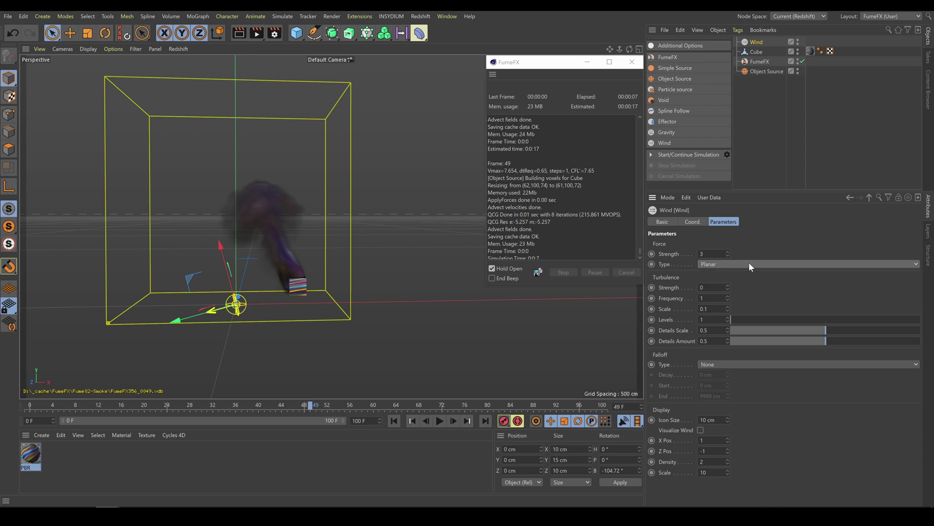
Set the Wind's turbulence strength to 0.25 and scale to 0.3, and review the falloff types, keeping None.
click(705, 287)
text(.25)
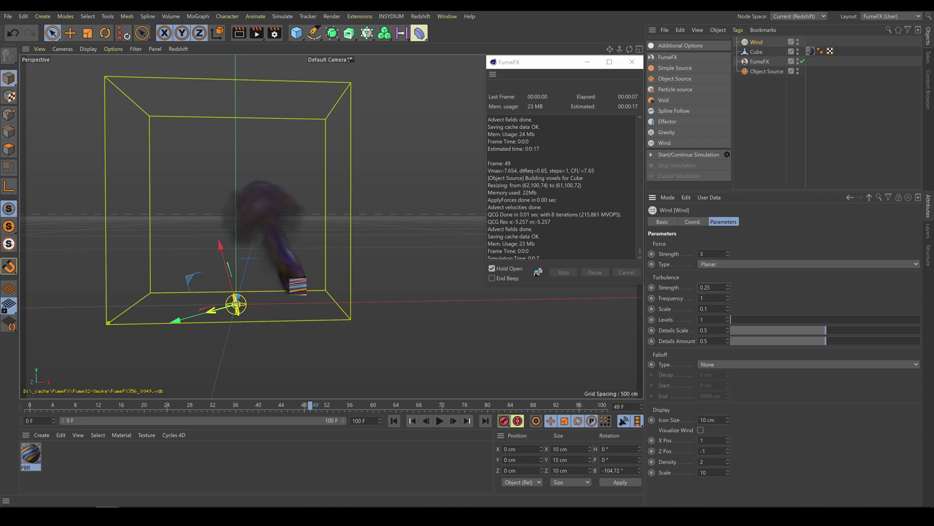
click(704, 309)
key(BackSpace)
text(3)
click(752, 365)
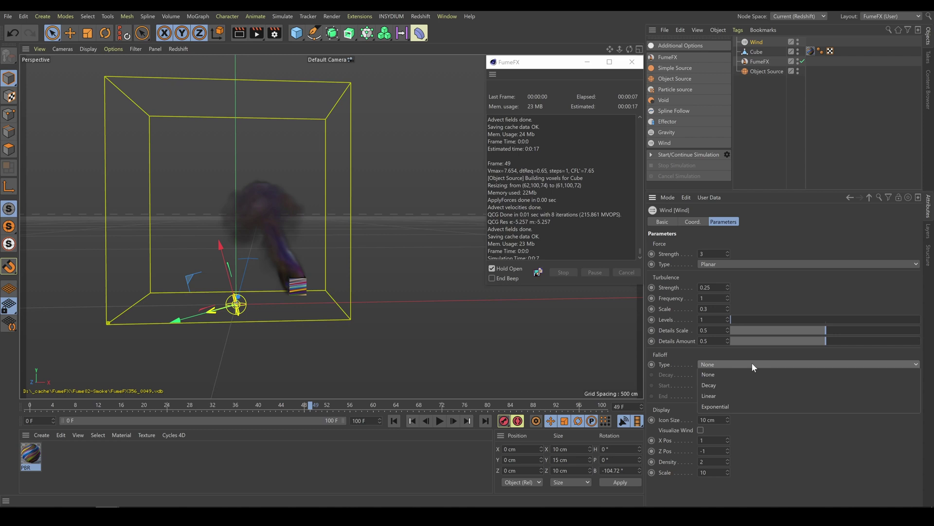
click(752, 365)
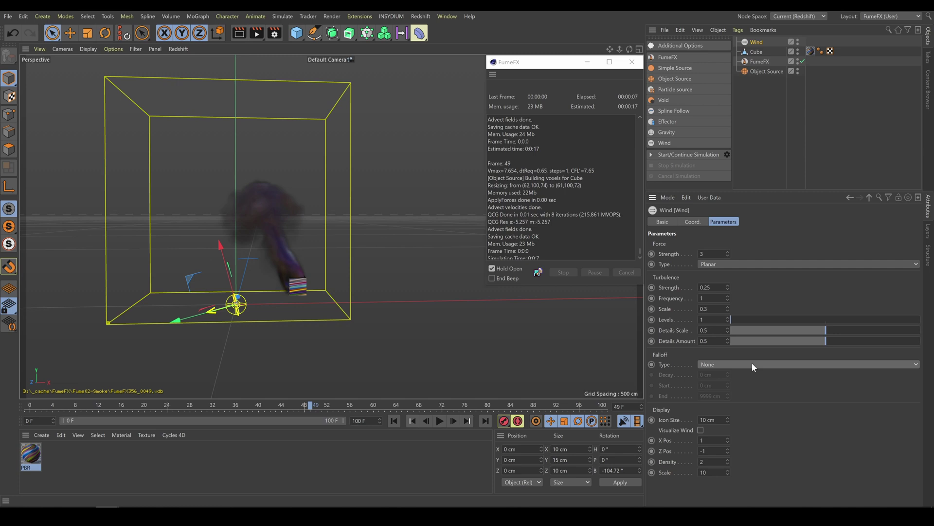
Simulate the smoke with the stronger wind to about frame 54 and inspect it from another side.
click(689, 155)
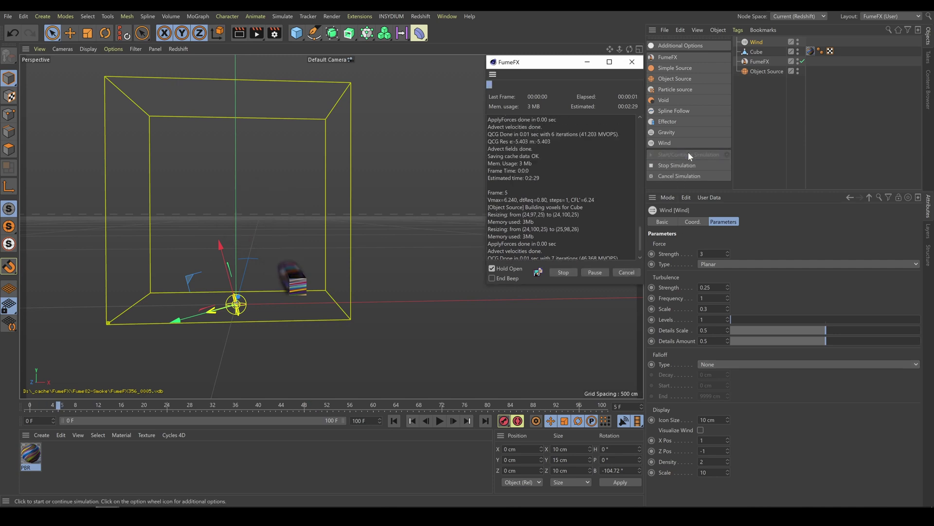
click(683, 165)
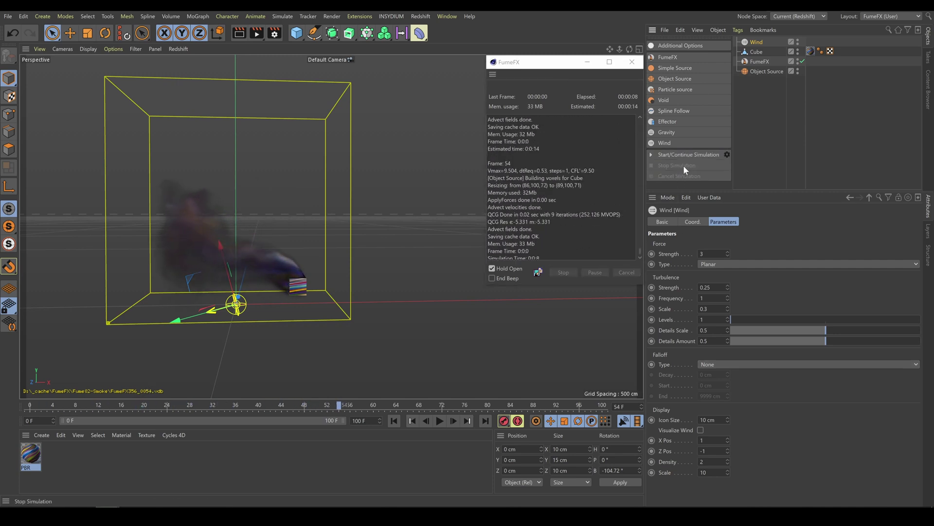
alt+drag(373, 291, 293, 325)
scroll(138, 253, up, 5)
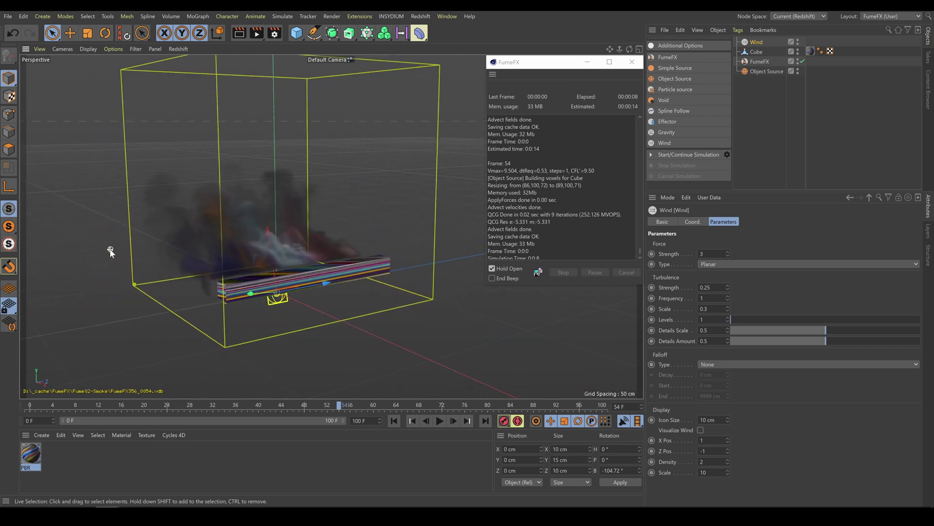
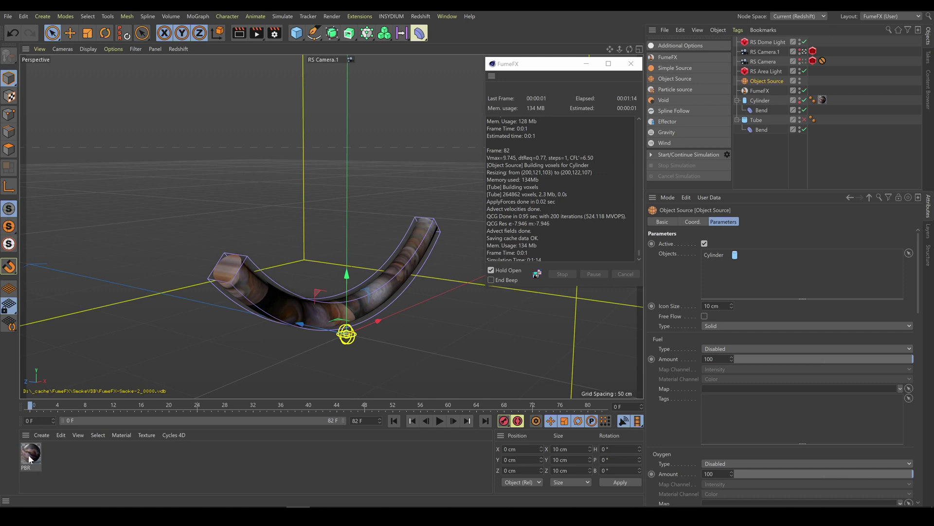
Review the cylinder's Object Source settings for temperature, smoke and color, and simulate its smoke to frame 82.
drag(919, 277, 922, 341)
scroll(874, 393, down, 3)
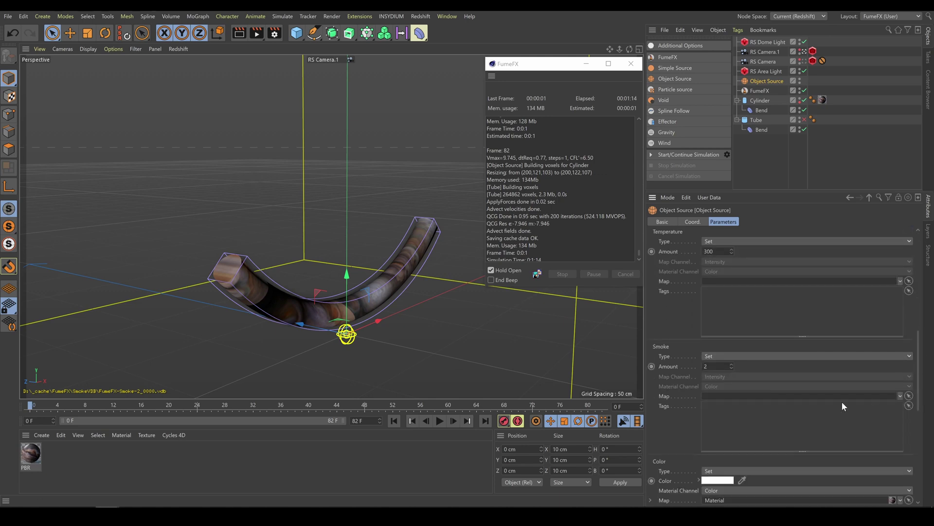
click(687, 155)
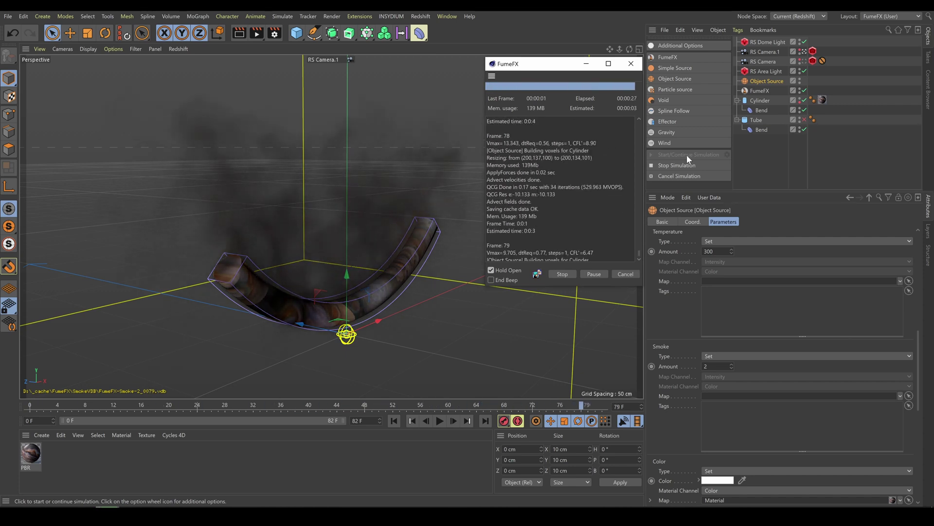
alt+drag(489, 321, 436, 311)
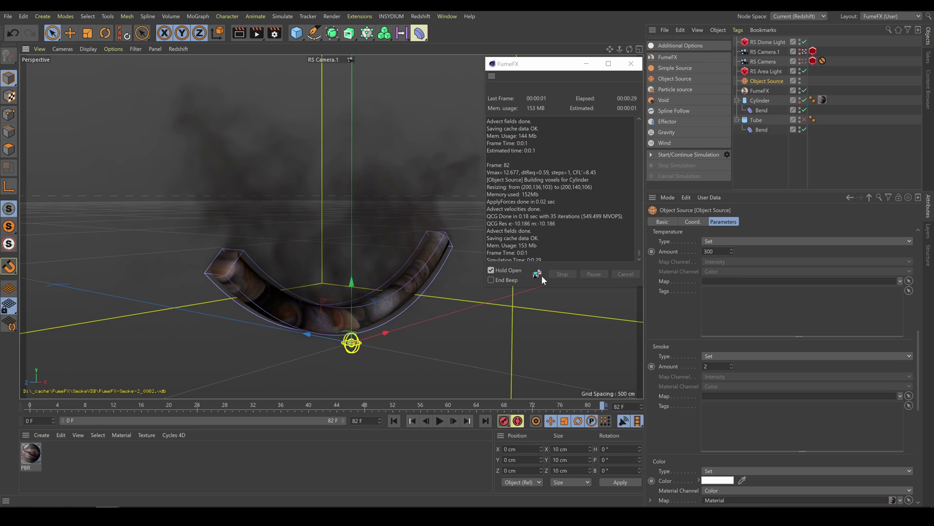
Enable the Tube object around the cylinder, return to frame 0, and inspect the slotted tube from its open end.
click(805, 119)
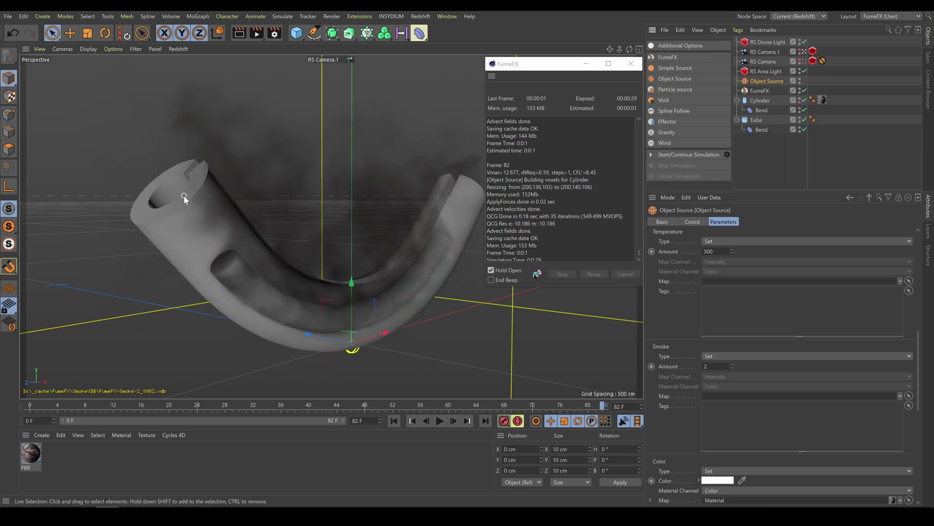
click(394, 420)
alt+drag(301, 379, 269, 393)
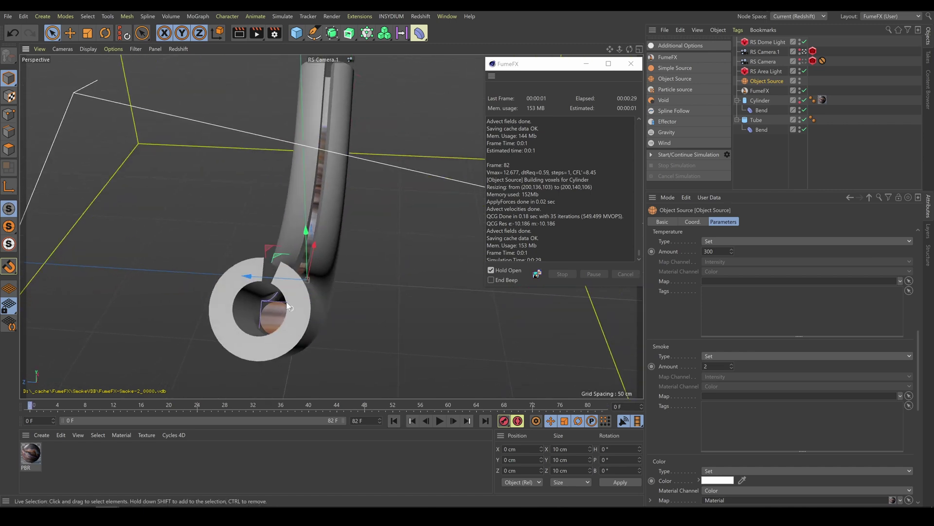
mouse_move(351, 329)
alt+mouse_down()
mouse_move(370, 326)
mouse_move(336, 333)
alt+mouse_up()
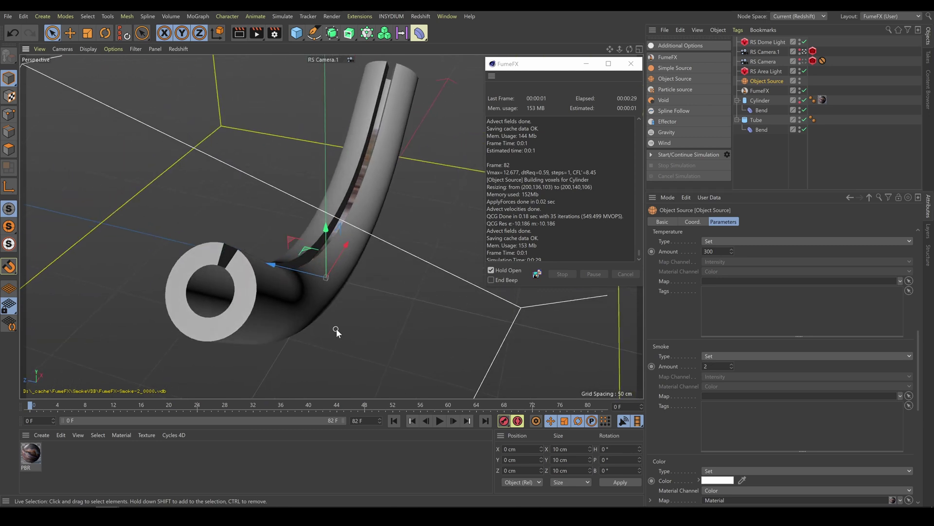
Add a FumeFX Collision Object tag to the Tube and review its object types, keeping Shell.
click(757, 121)
right_click(757, 121)
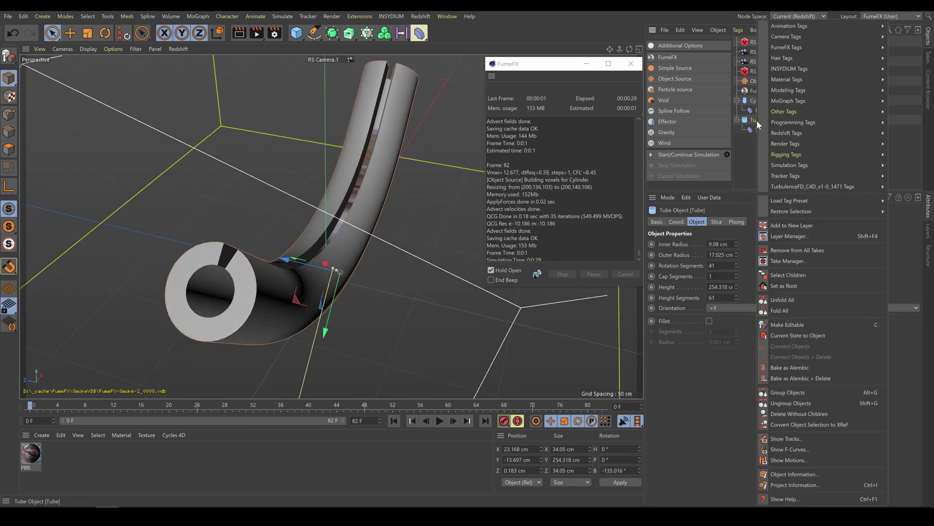
mouse_move(813, 48)
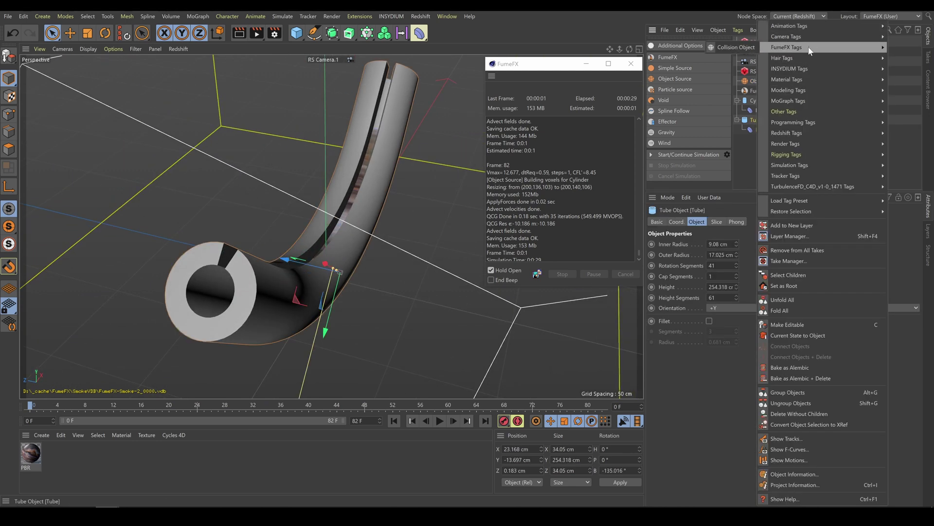
click(726, 47)
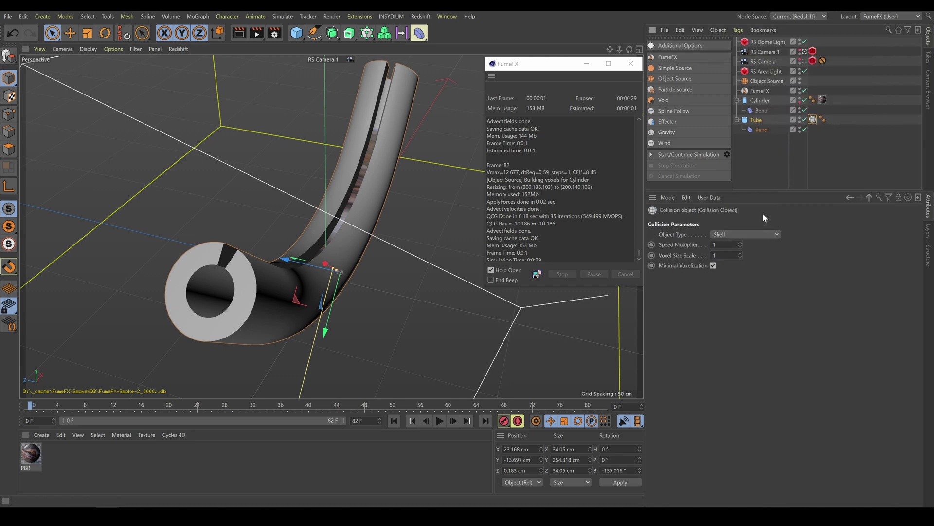
click(745, 234)
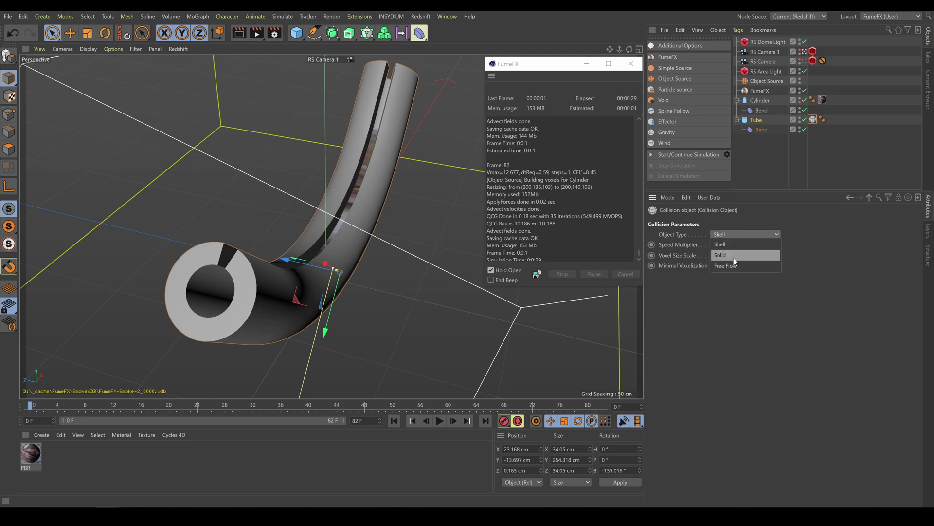
click(737, 245)
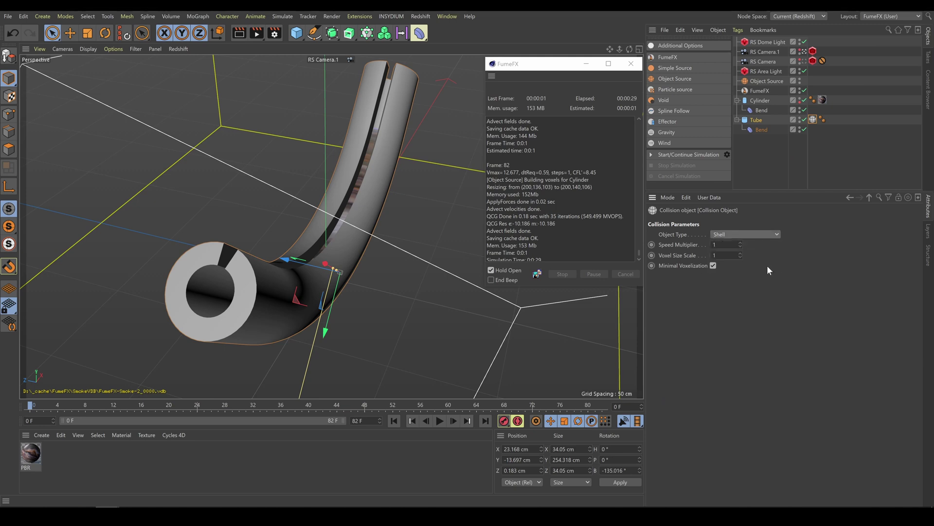
Add the Tube to the FumeFX container's object list and simulate the smoke to frame 82.
click(760, 91)
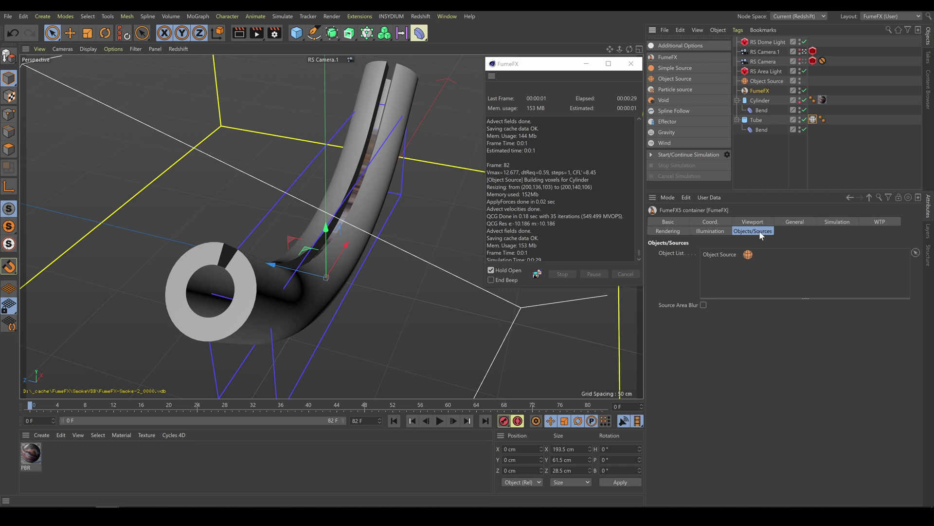
drag(757, 120, 757, 276)
click(680, 154)
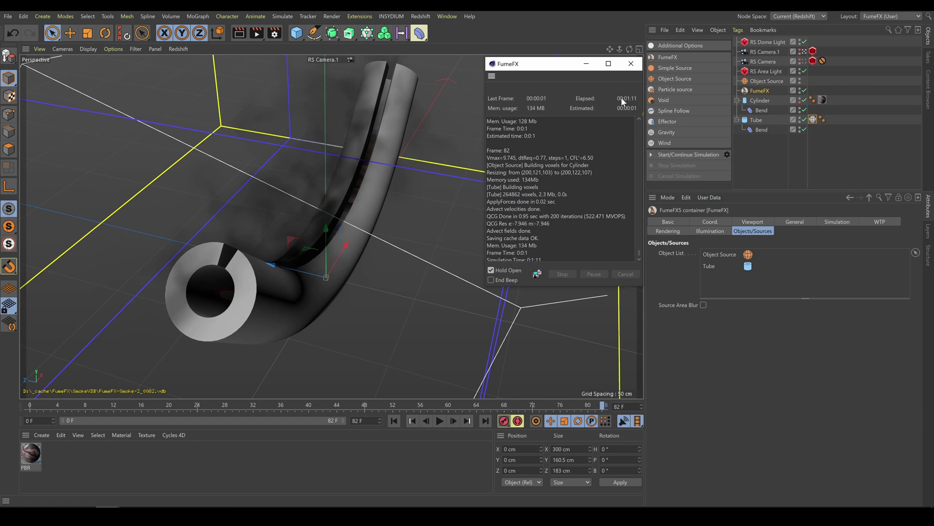
Close the simulation window, disable the Tube, and inspect the smoke shaped by the collision from another angle.
click(632, 64)
click(805, 119)
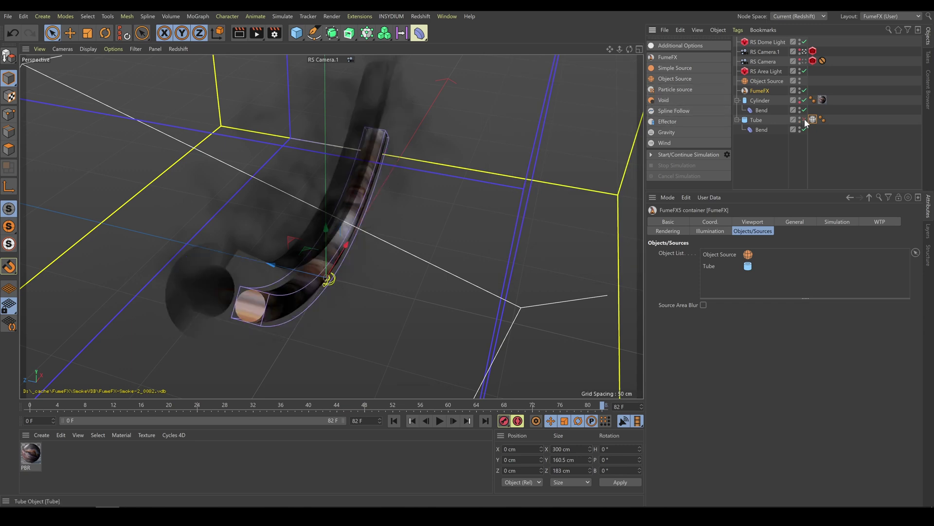
alt+drag(391, 295, 293, 245)
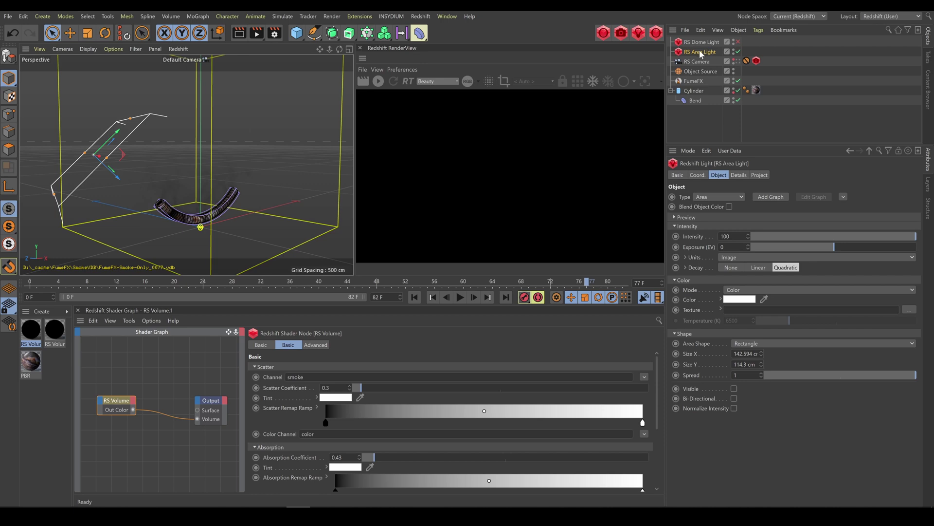
Check the RS Area Light's volume contribution, create a Redshift Volume material, and apply it to the FumeFX container.
click(738, 174)
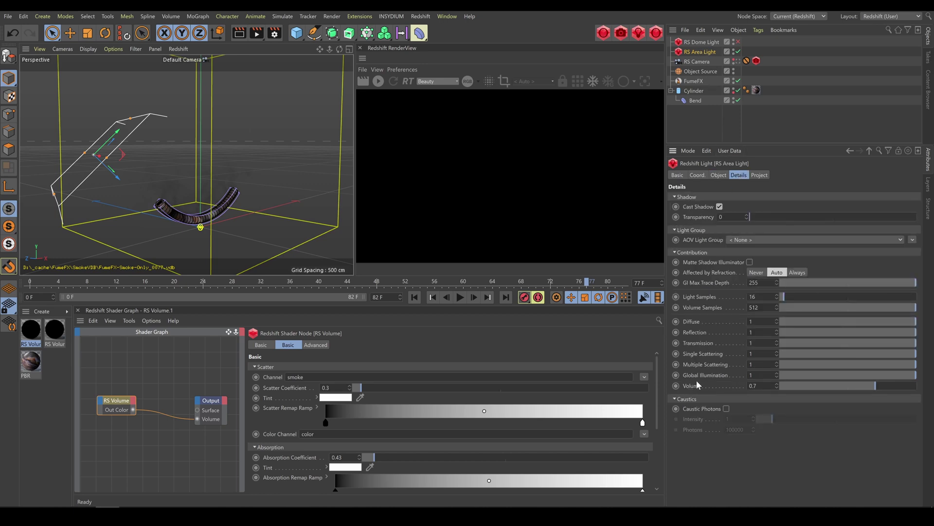
click(41, 311)
mouse_move(58, 365)
mouse_move(157, 362)
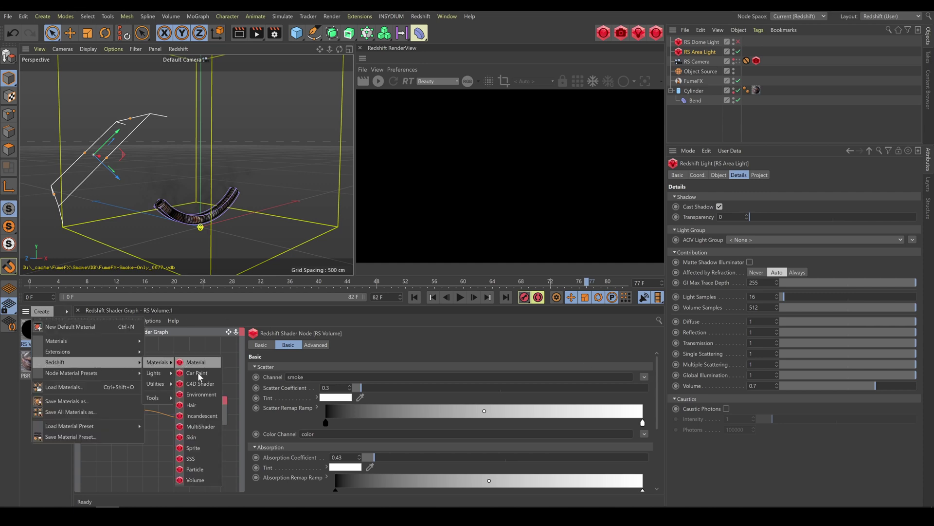
click(198, 484)
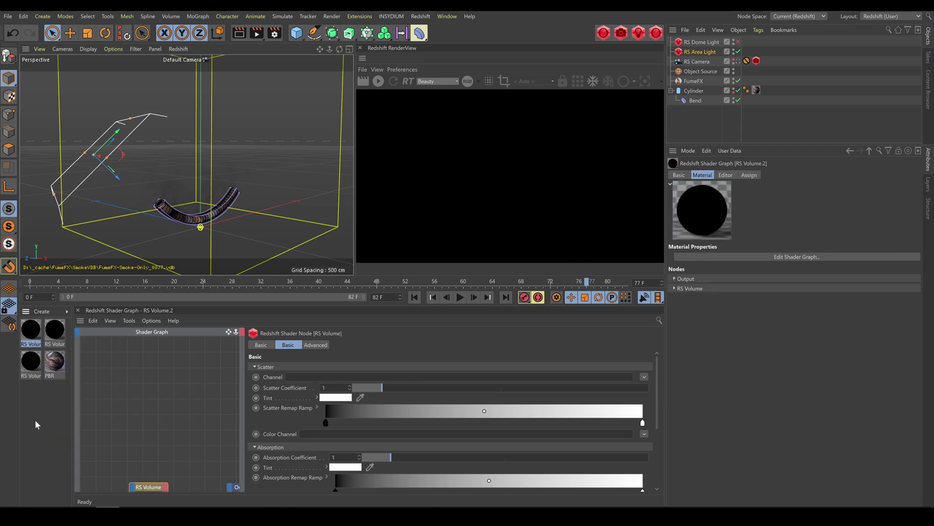
drag(32, 336, 693, 81)
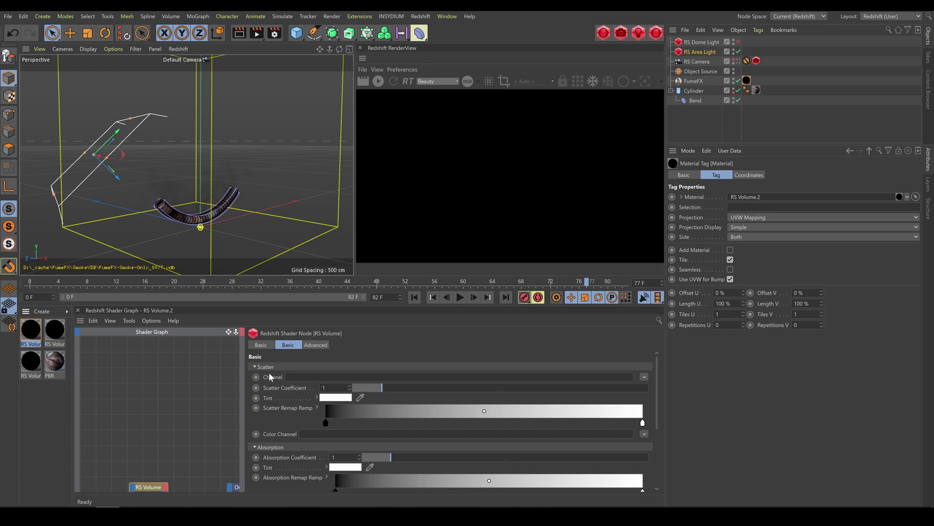
Set the volume material's scatter channel to FumeFX Smoke and start the Redshift preview render.
click(644, 377)
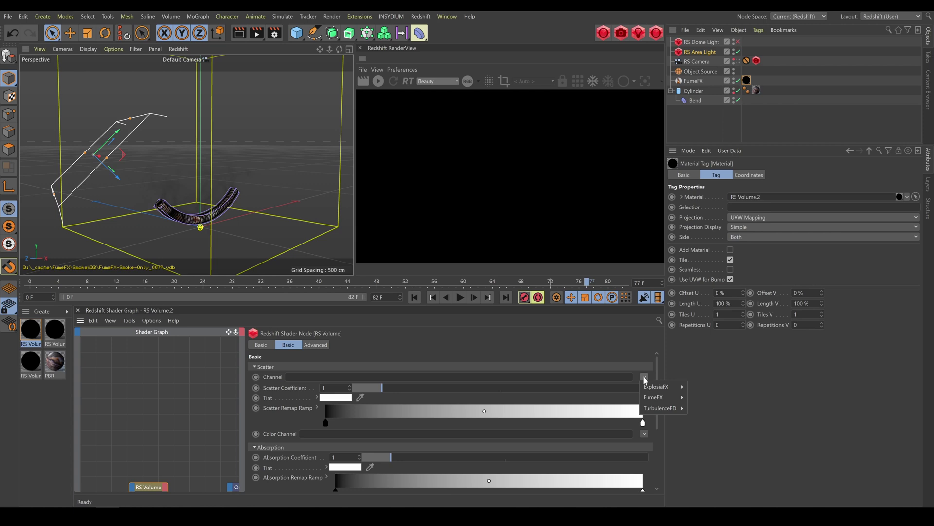
mouse_move(656, 397)
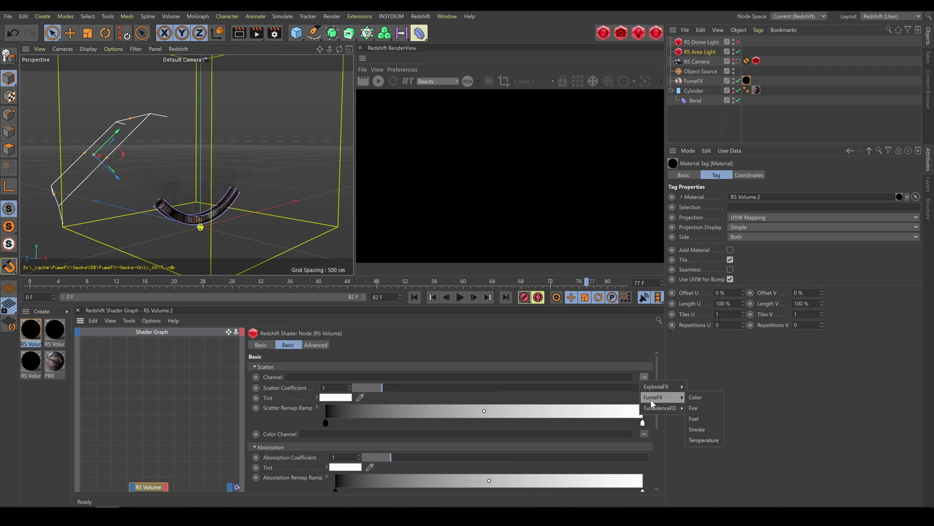
click(706, 430)
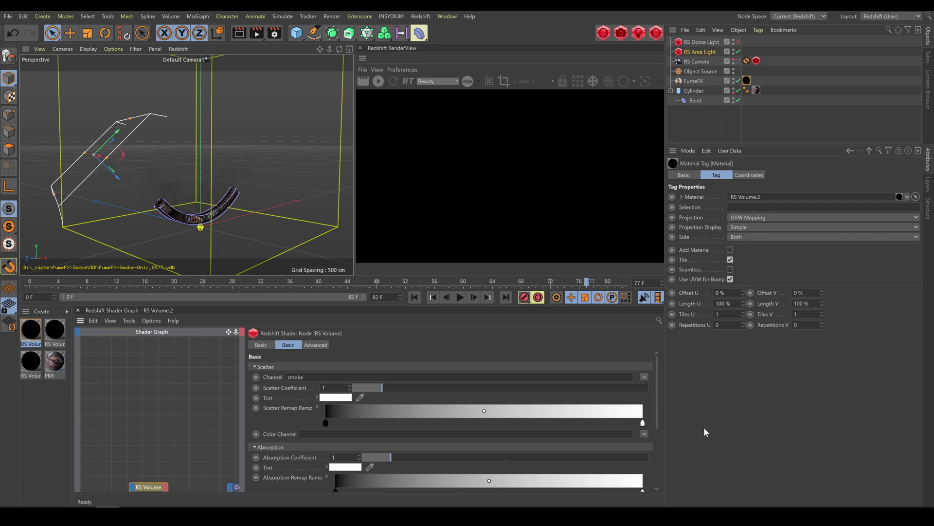
click(379, 82)
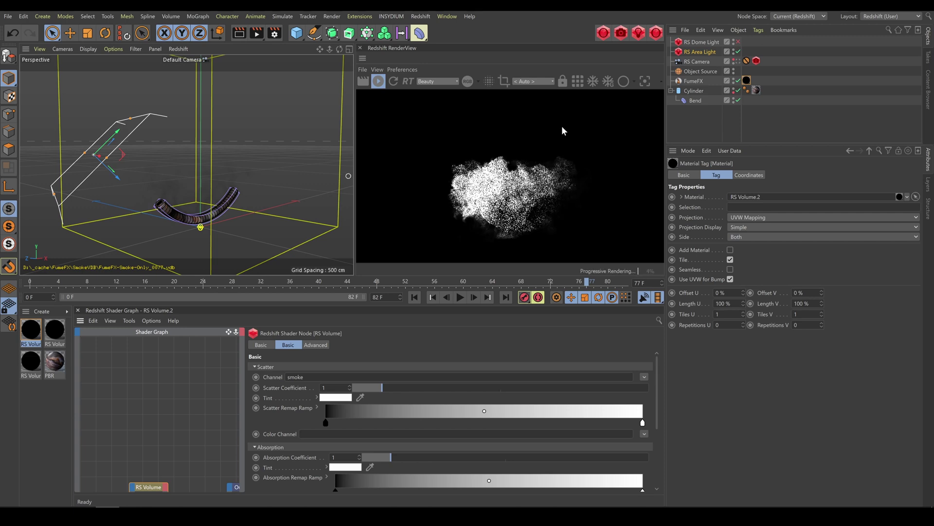
Review the FumeFX smoke rendering parameters and set the volume material's density remap New Max to 0.07.
click(696, 81)
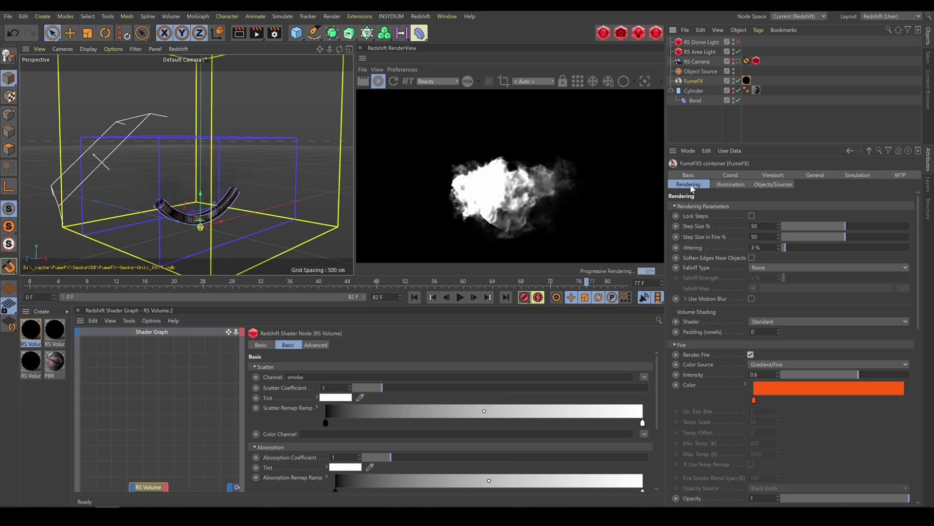
drag(921, 238, 927, 394)
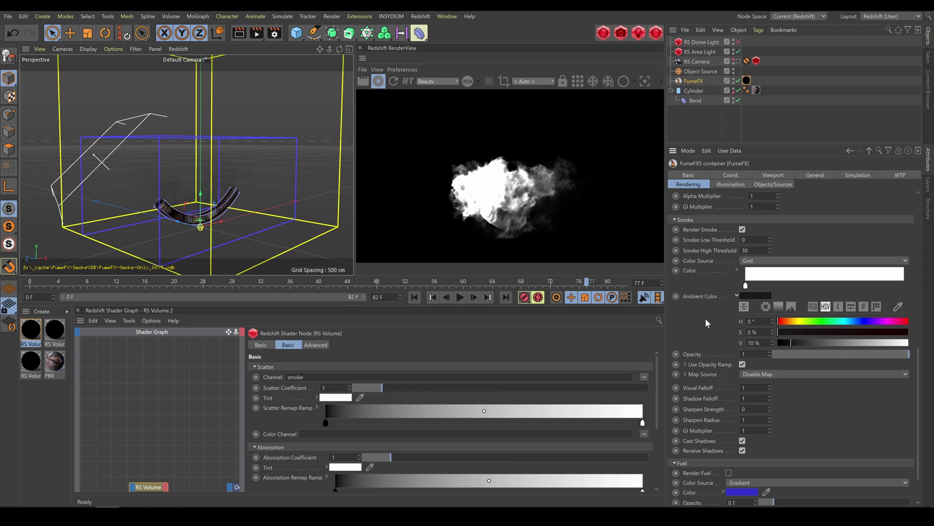
click(314, 345)
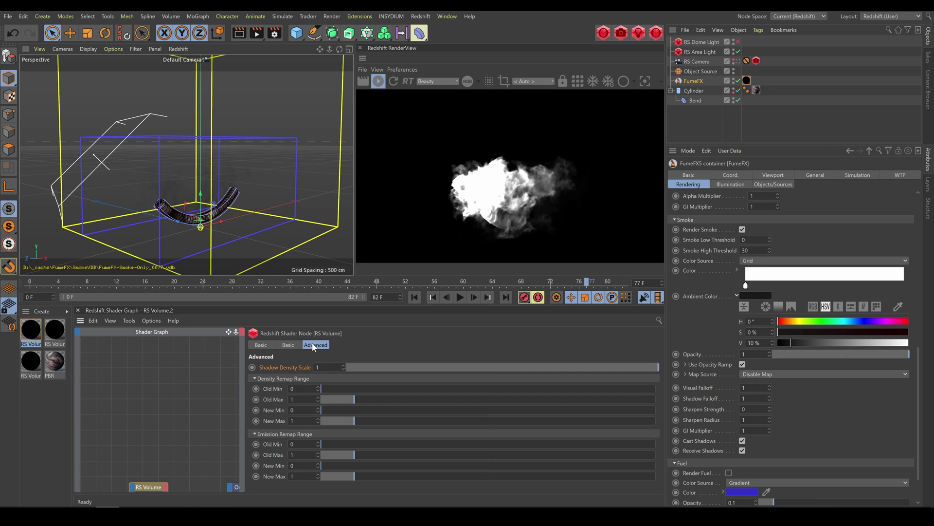
drag(351, 420, 323, 425)
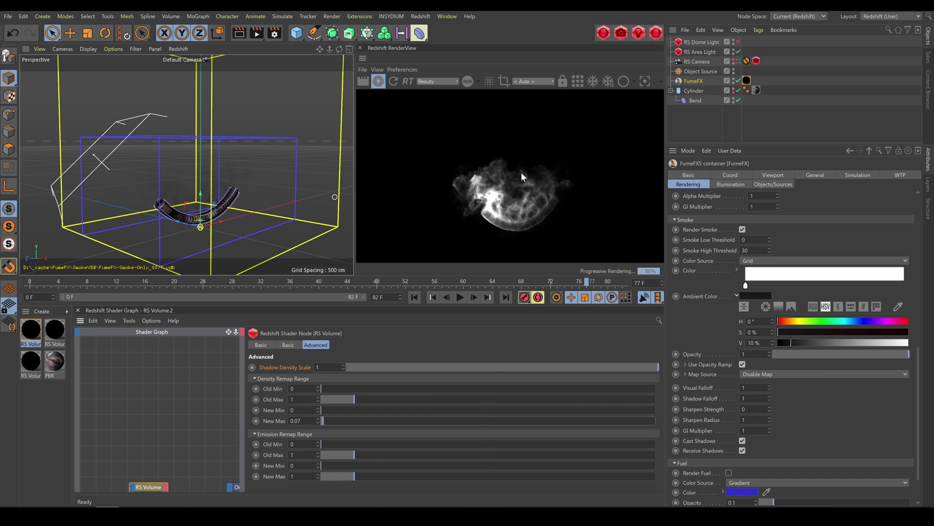
Review Redshift's denoising settings in the render settings, turning OptiX denoising off and back on to compare the preview.
click(275, 33)
click(309, 79)
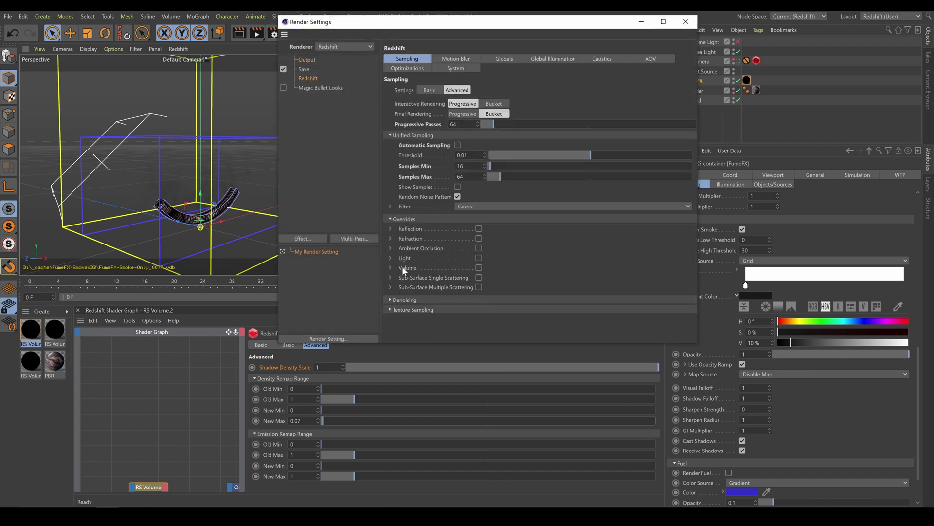
click(391, 300)
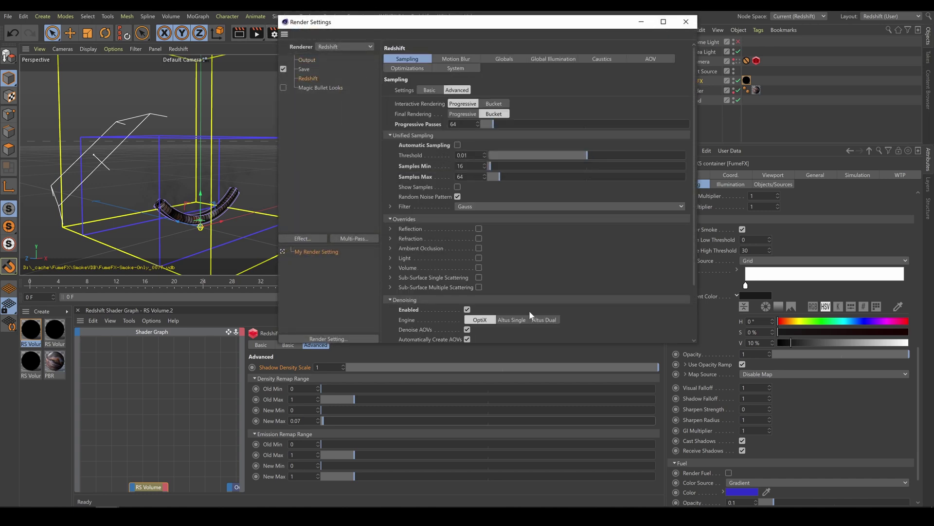
drag(694, 262, 693, 311)
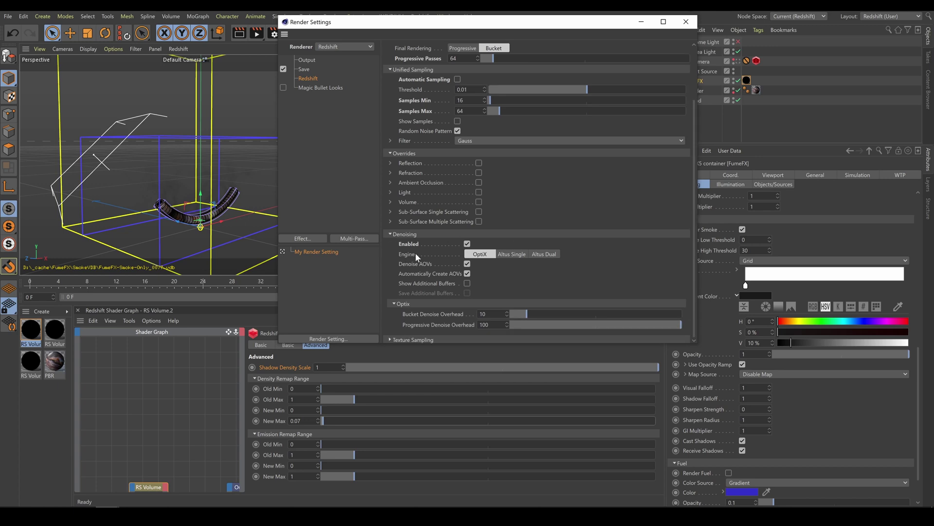
click(467, 244)
drag(516, 25, 229, 37)
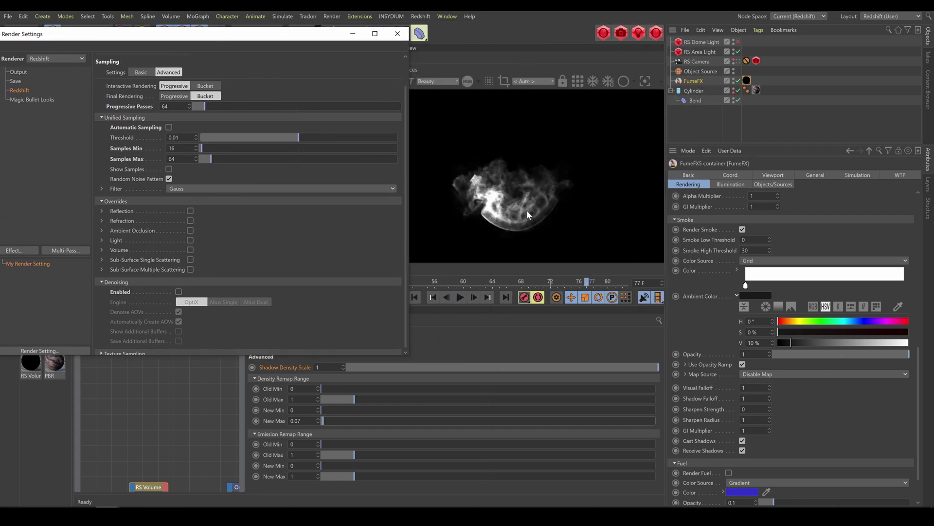
click(179, 292)
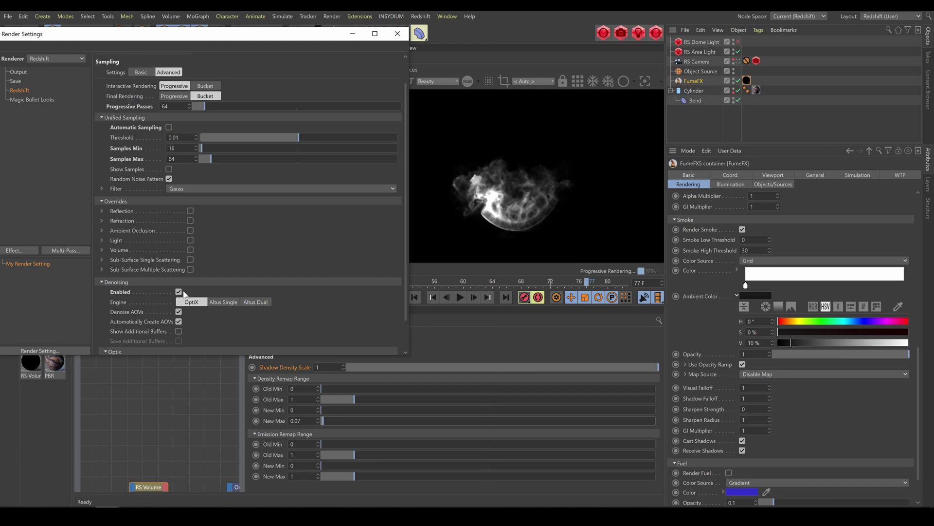
click(397, 34)
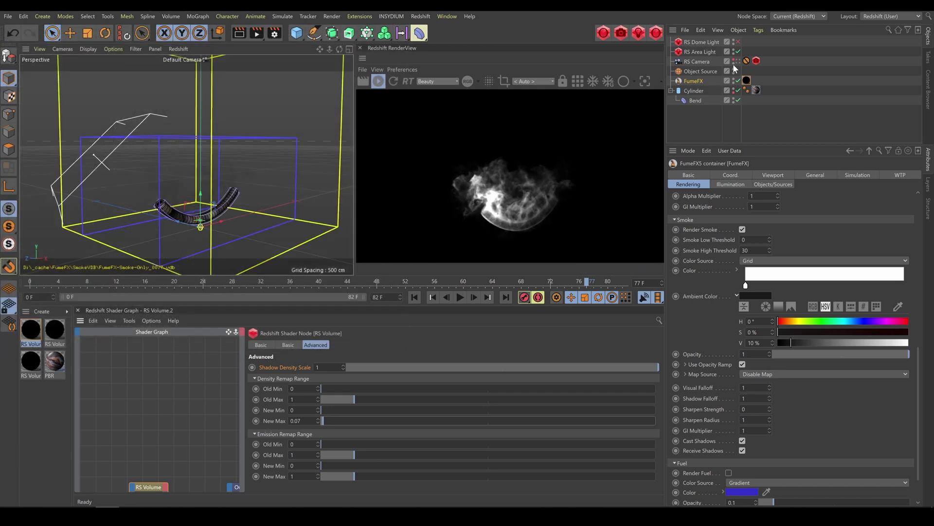
Switch the viewport and preview render to look through the RS Camera.
click(738, 61)
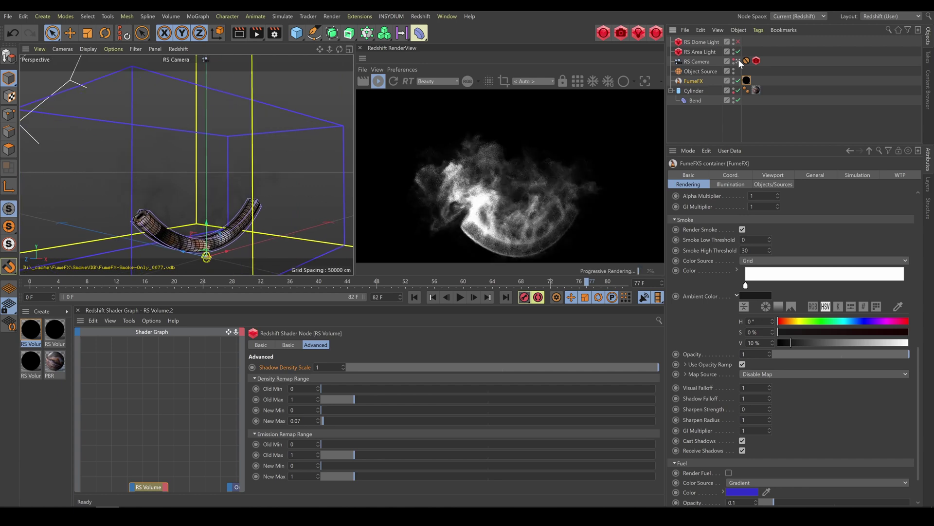
Set the volume material's density remap New Max to 1.
click(295, 421)
text(1)
key(Return)
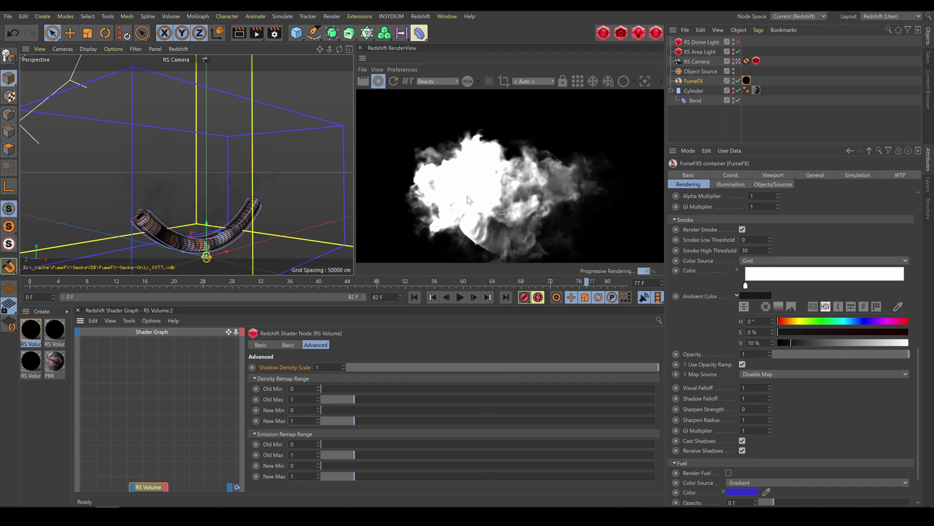
Set the RS Area Light's volume contribution to 0.5 after trying 0.3 and 0.098, and reduce its exposure to -1.525.
click(702, 51)
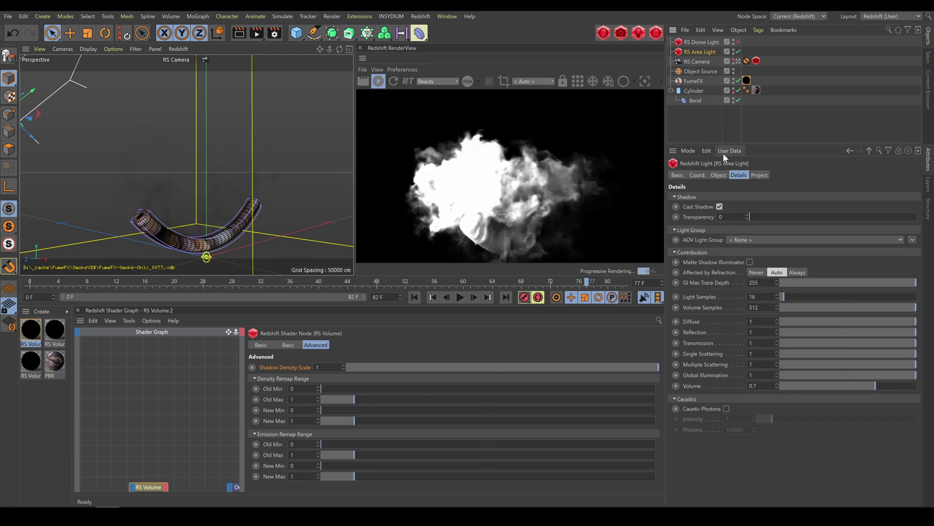
click(820, 385)
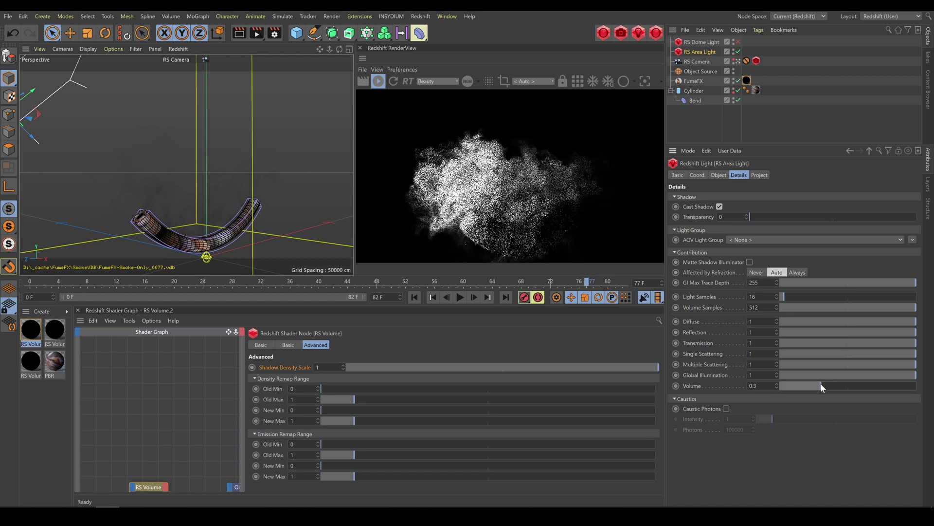
click(793, 386)
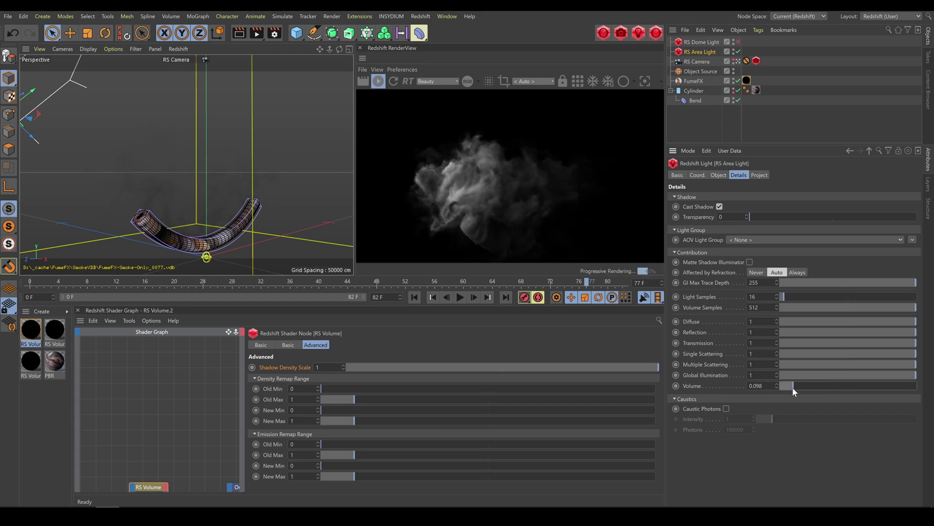
double_click(759, 385)
text(5)
key(Return)
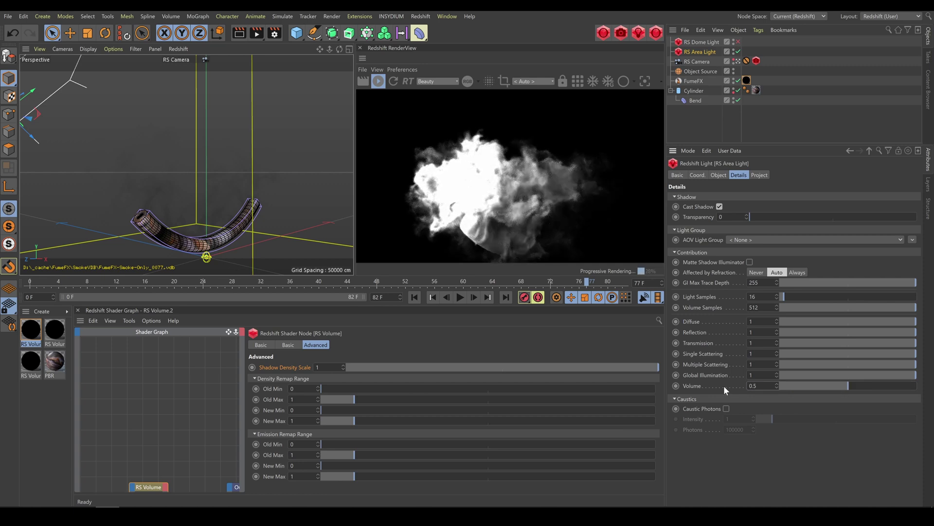
click(718, 176)
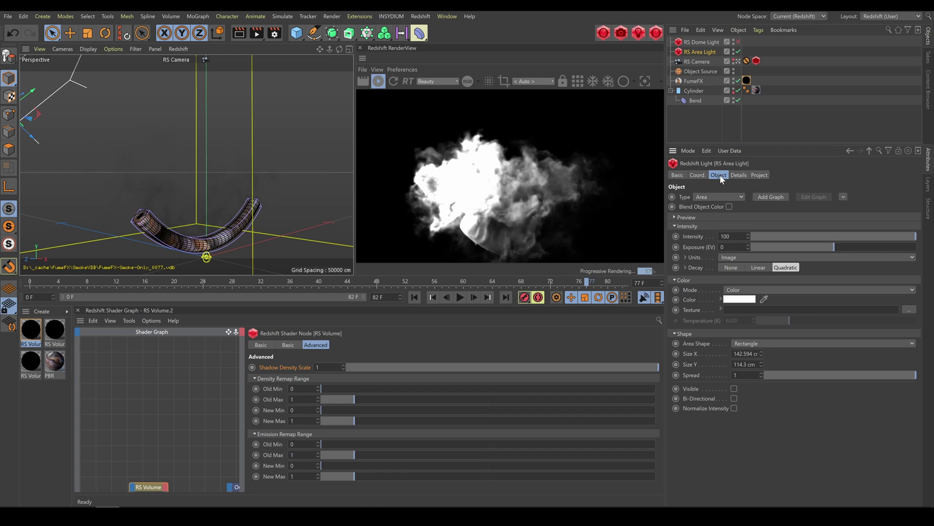
mouse_move(827, 247)
mouse_down()
mouse_move(803, 249)
mouse_move(853, 249)
mouse_move(821, 250)
mouse_up()
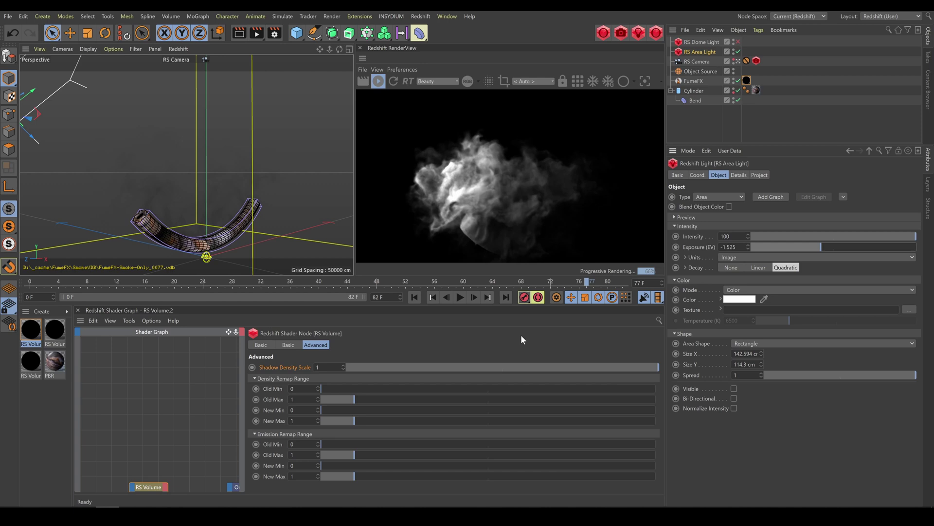
Try tinting the end knot of the volume material's Scatter Remap Ramp dark brown with hue 18°, saturation 33% and value 32%.
click(289, 344)
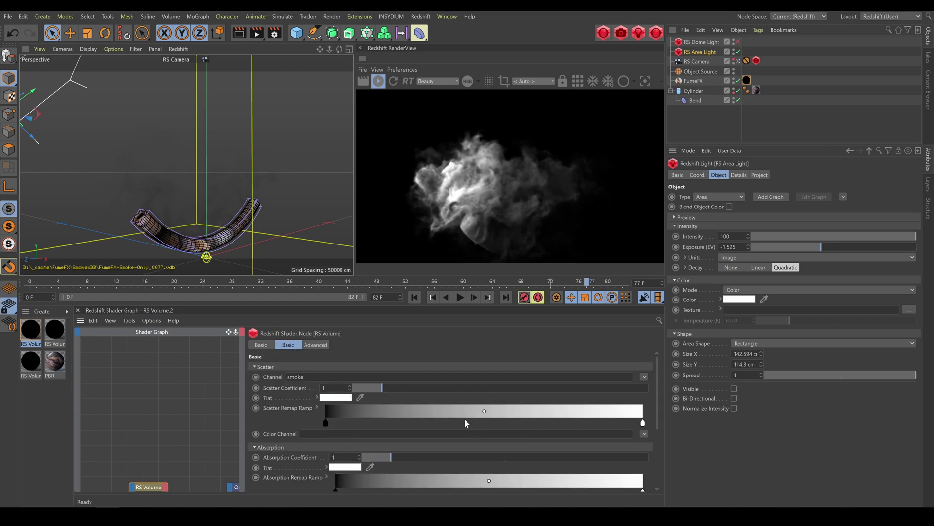
click(316, 408)
scroll(659, 421, down, 2)
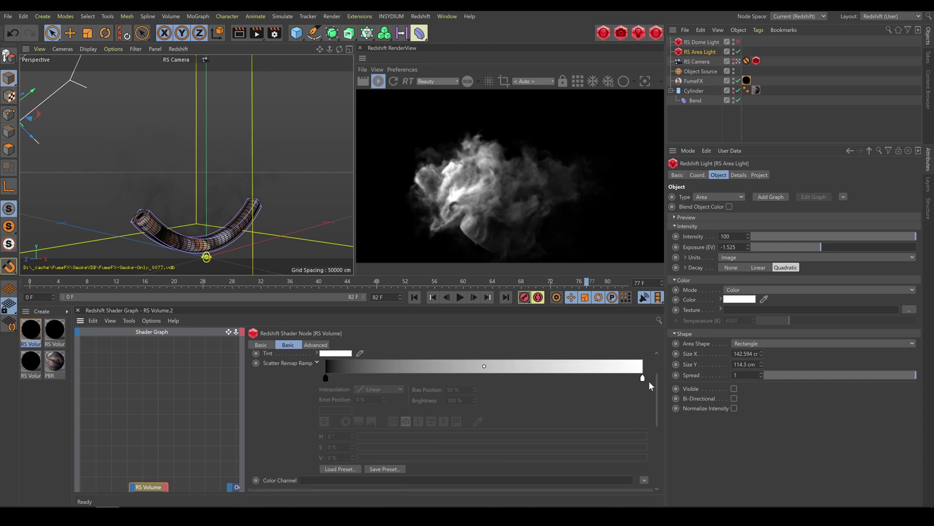
click(643, 379)
drag(646, 458, 537, 457)
click(383, 436)
click(398, 447)
click(373, 437)
click(453, 446)
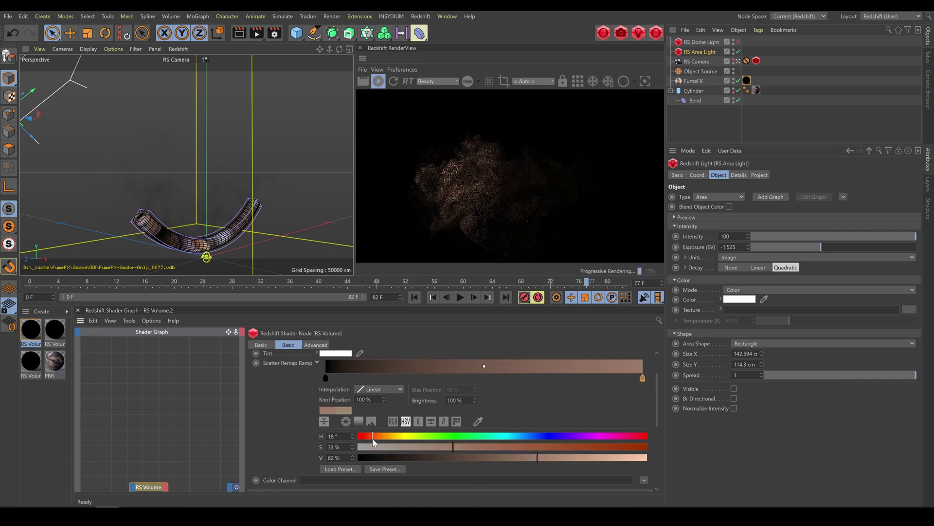
click(451, 456)
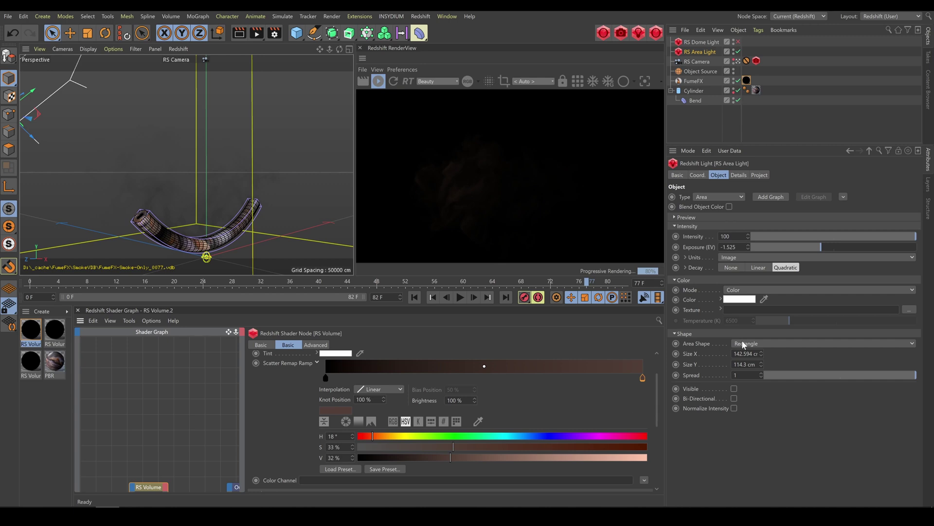
Raise the area light's exposure to 0.645 and reset the scatter ramp's end knot to white with saturation 0% and value 100%.
mouse_move(831, 244)
mouse_down()
mouse_move(857, 246)
mouse_move(839, 249)
mouse_up()
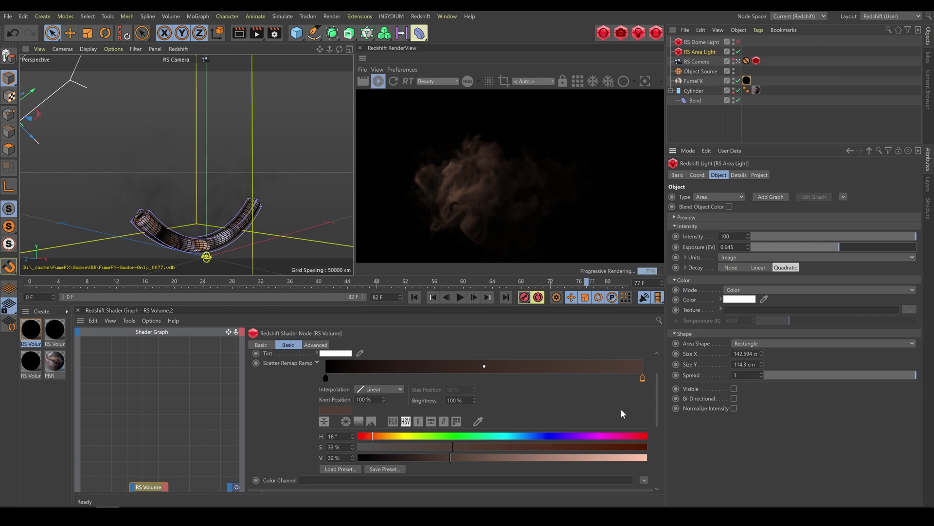
drag(555, 458, 648, 459)
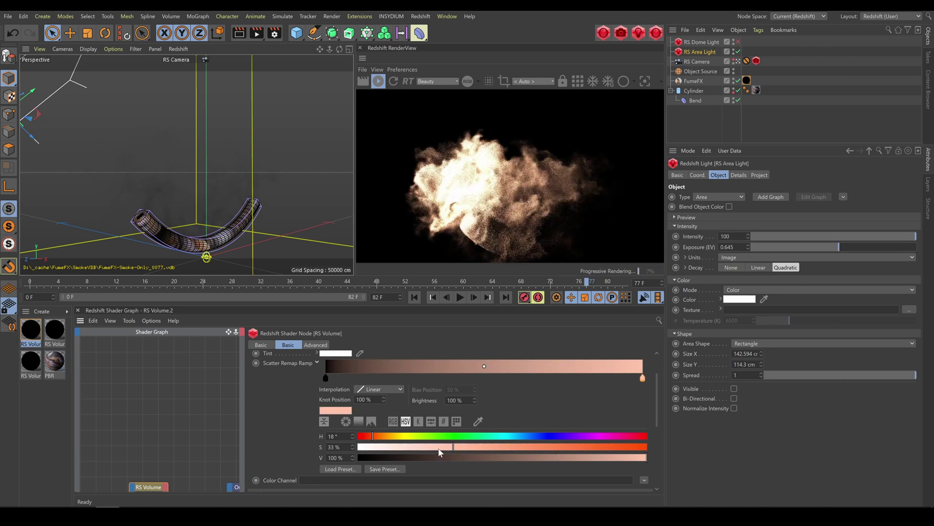
drag(439, 448, 302, 443)
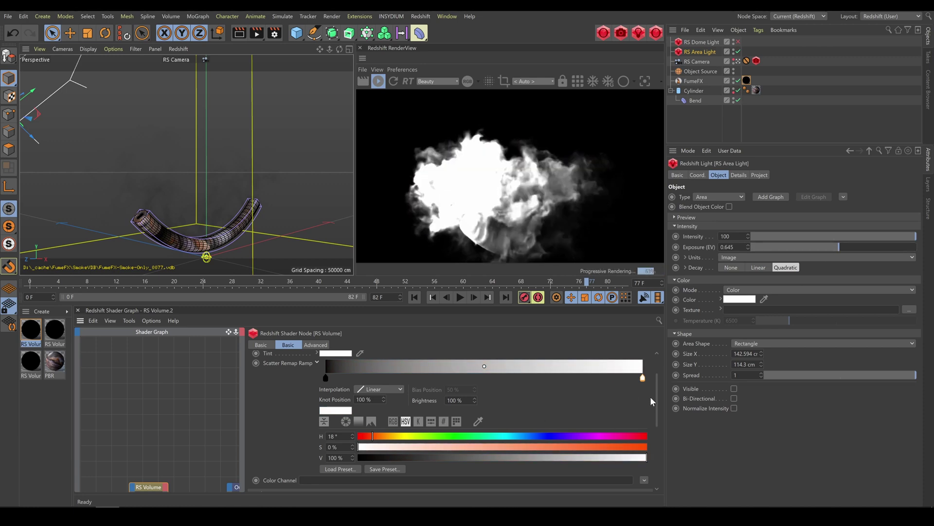
Set the scatter Color Channel to FumeFX Color and collapse the Scatter Remap Ramp settings.
scroll(650, 396, up, 1)
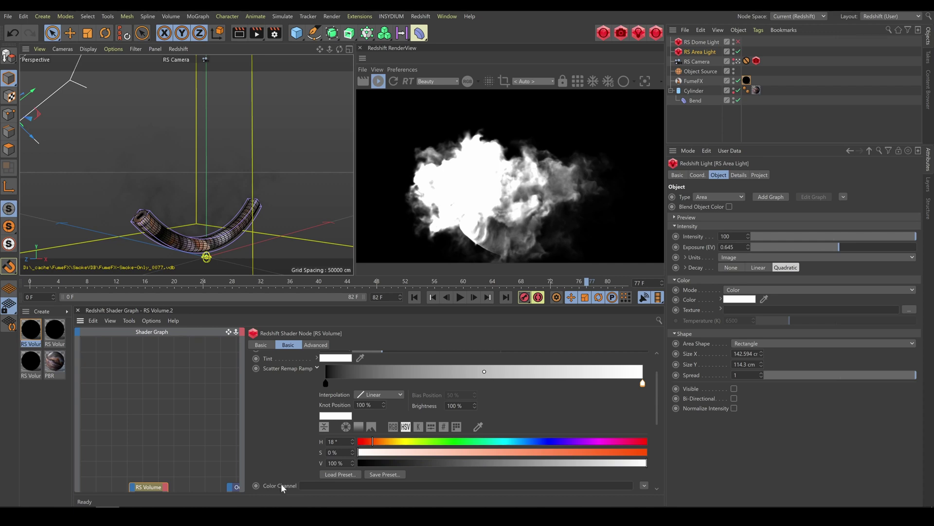
click(643, 486)
mouse_move(655, 468)
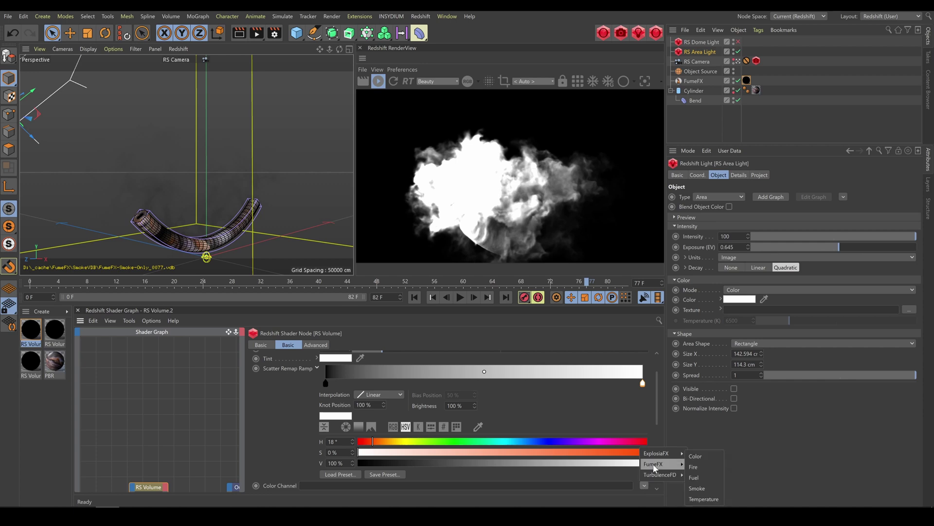
click(702, 457)
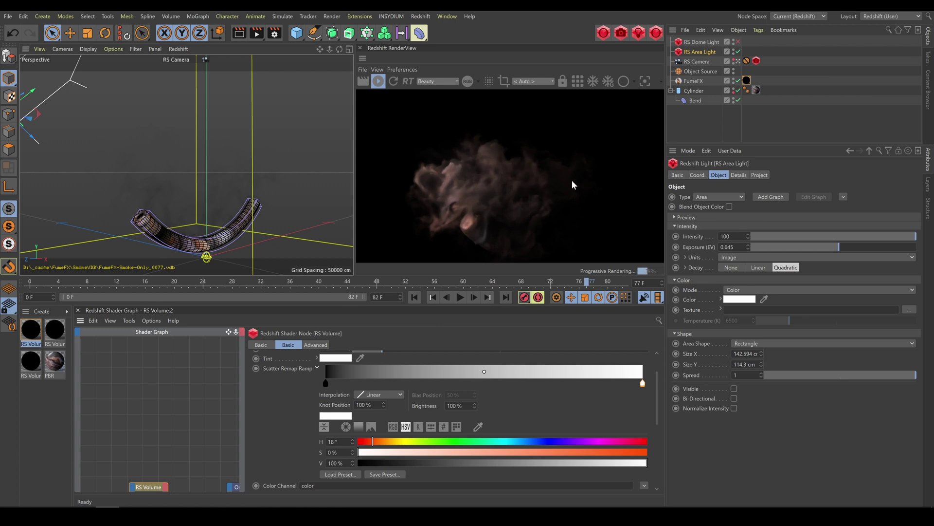
click(315, 368)
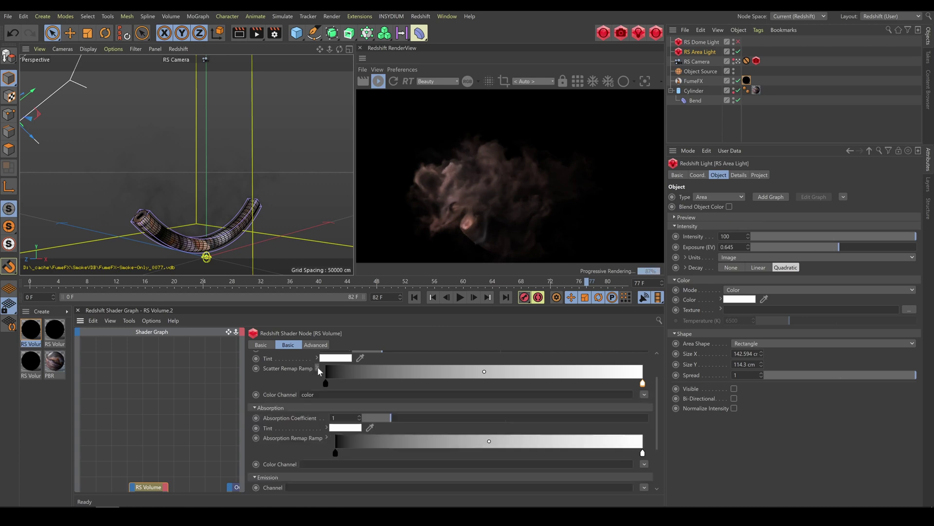
scroll(659, 417, up, 3)
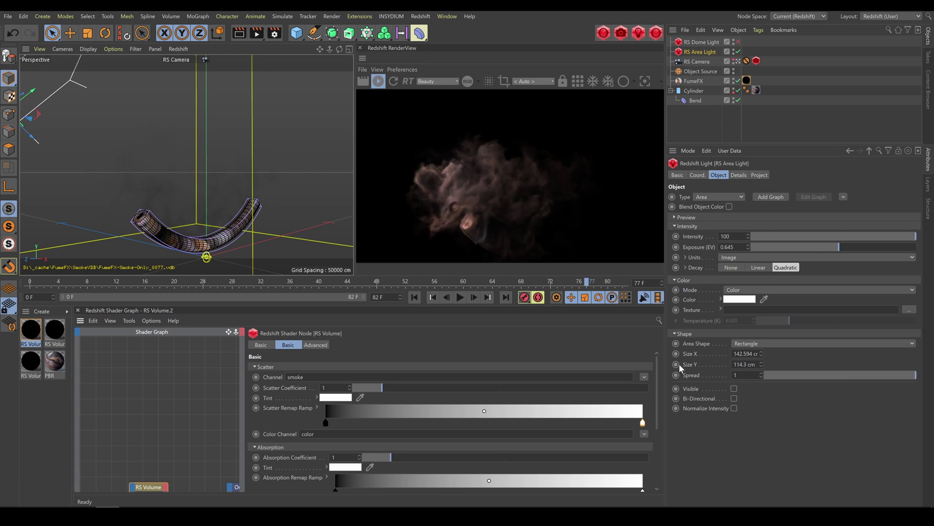
Set the area light's volume contribution to 0.576 and its exposure to 0.938.
click(737, 175)
drag(849, 387, 858, 385)
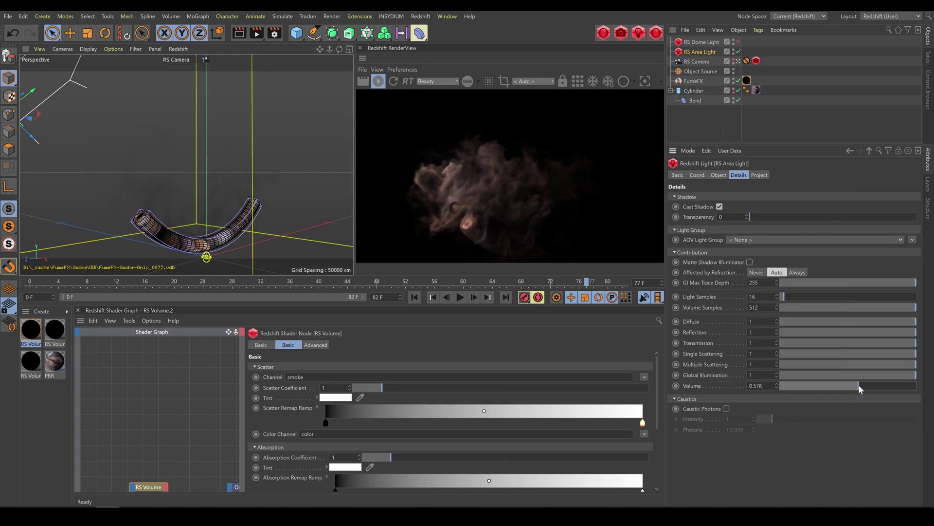
click(718, 175)
drag(840, 246, 842, 247)
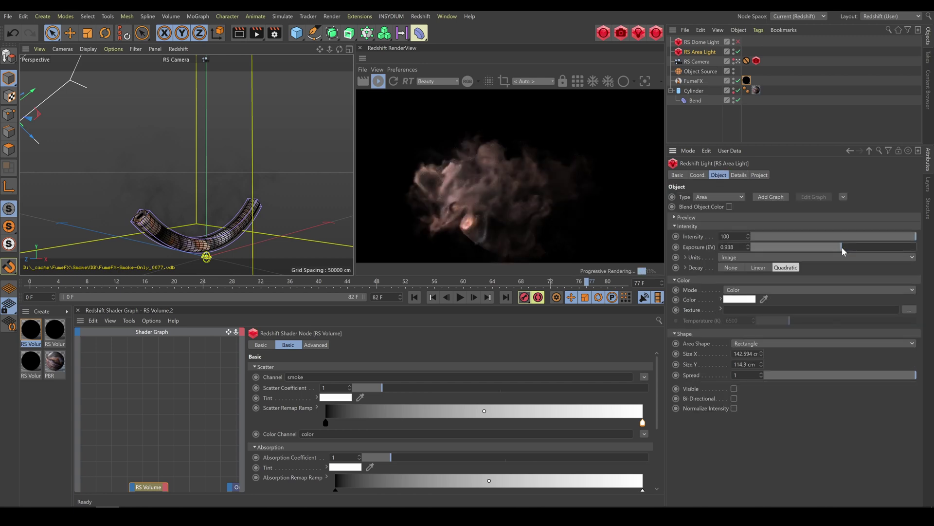
Try different density remap New Max values on the volume material, such as 0.33, to compare the smoke's thickness.
click(318, 346)
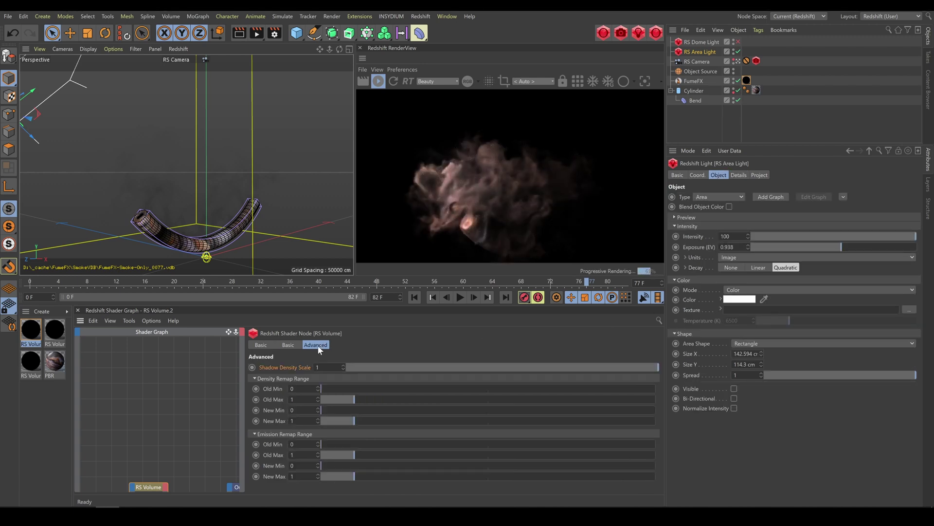
drag(347, 419, 332, 419)
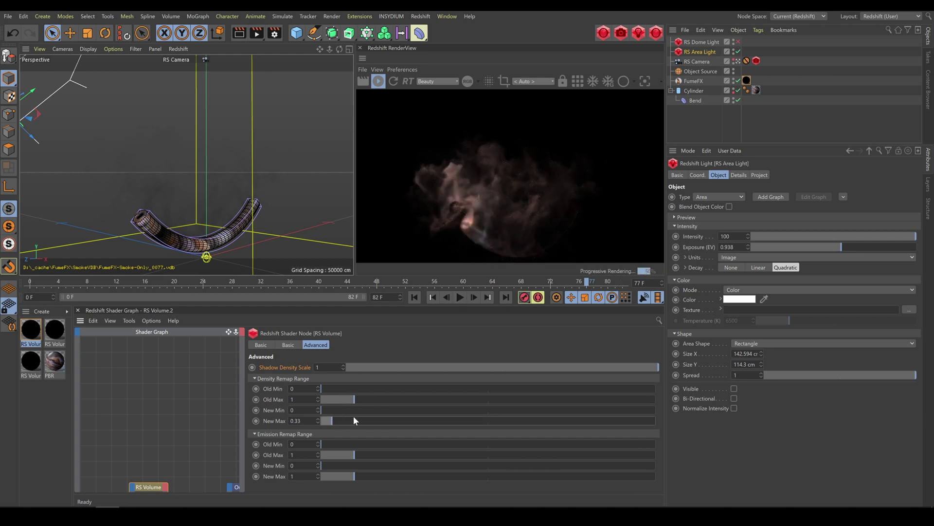
drag(354, 419, 384, 421)
drag(384, 422, 273, 420)
Test low scatter and absorption coefficients of 0.12 and 0.06, and raise them to 1.63 and 1.1.
click(287, 344)
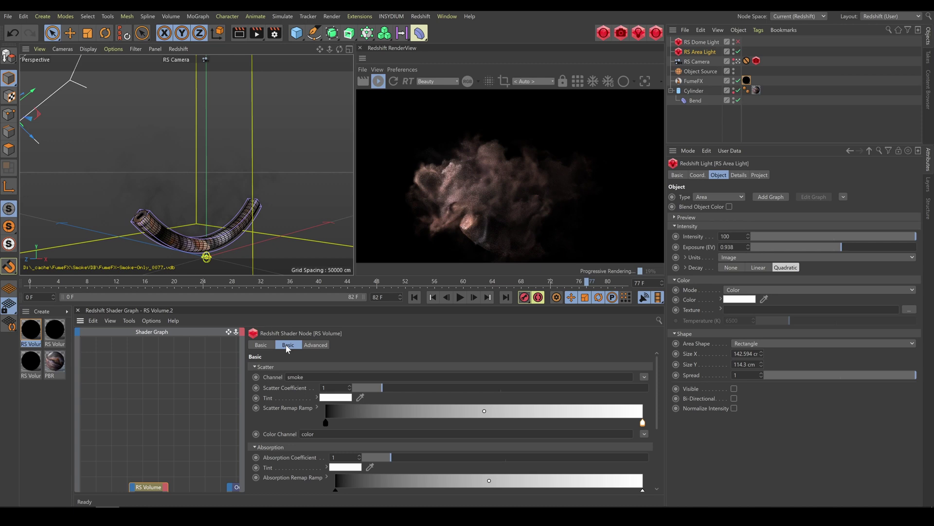
click(360, 386)
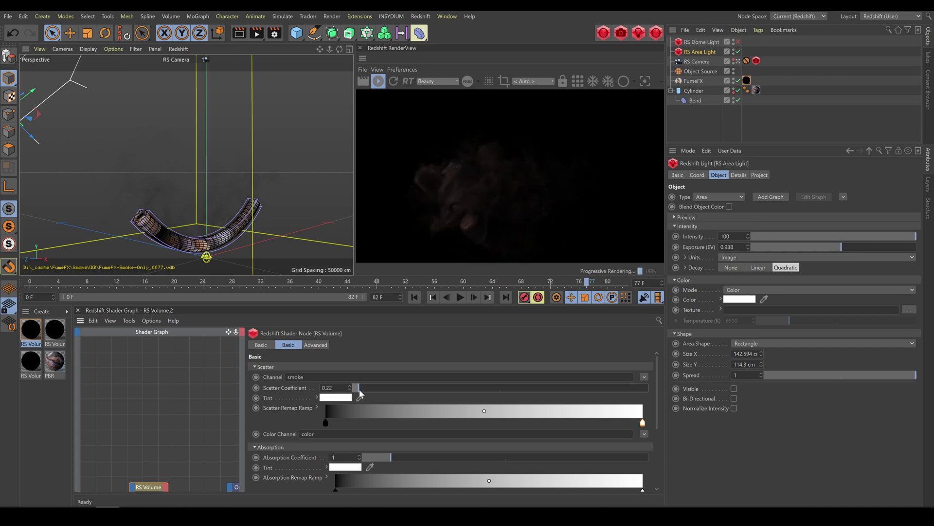
click(367, 456)
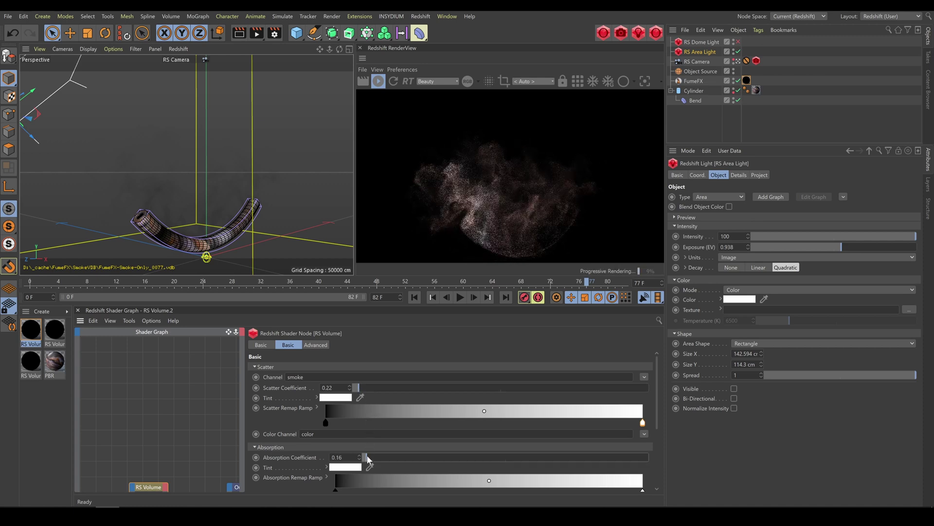
click(364, 458)
click(355, 388)
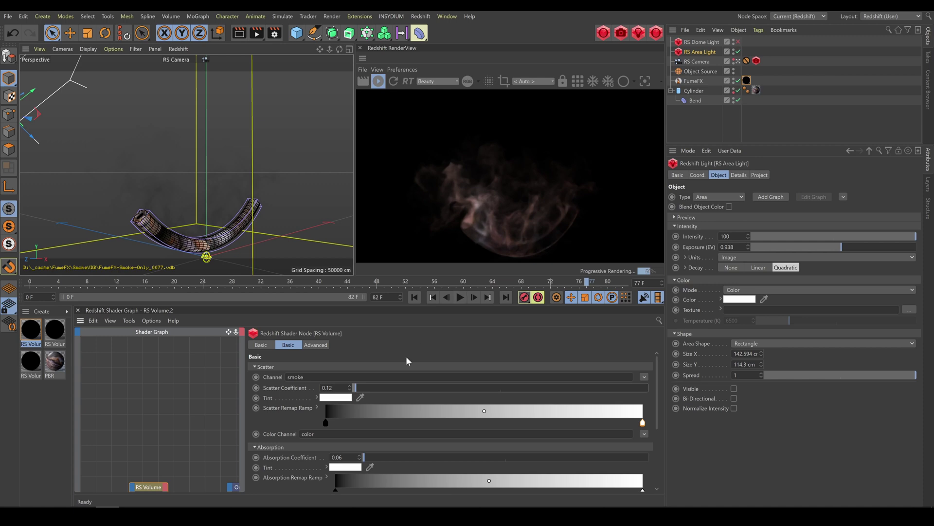
click(363, 390)
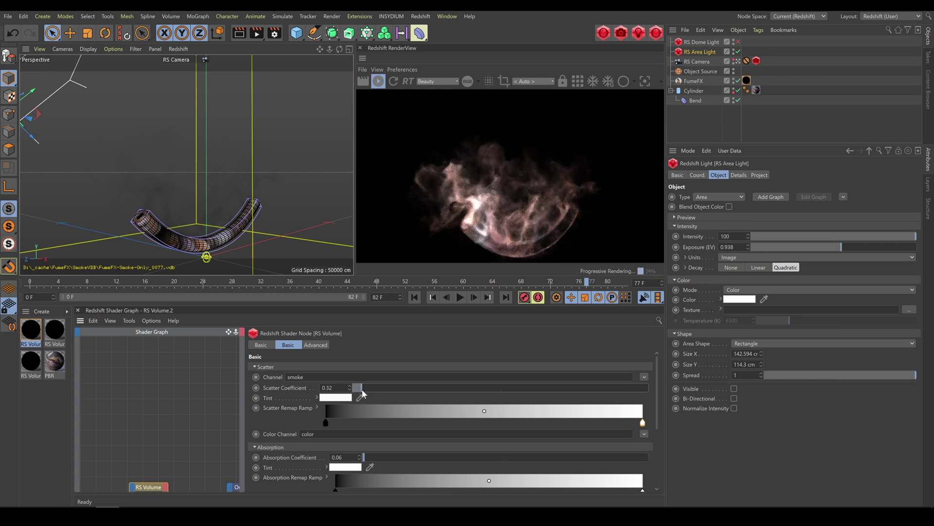
click(394, 457)
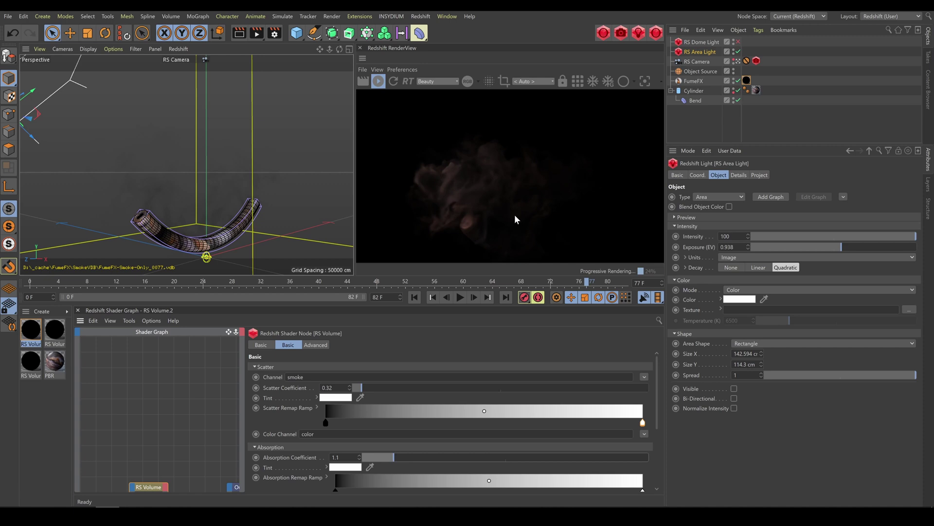
click(401, 387)
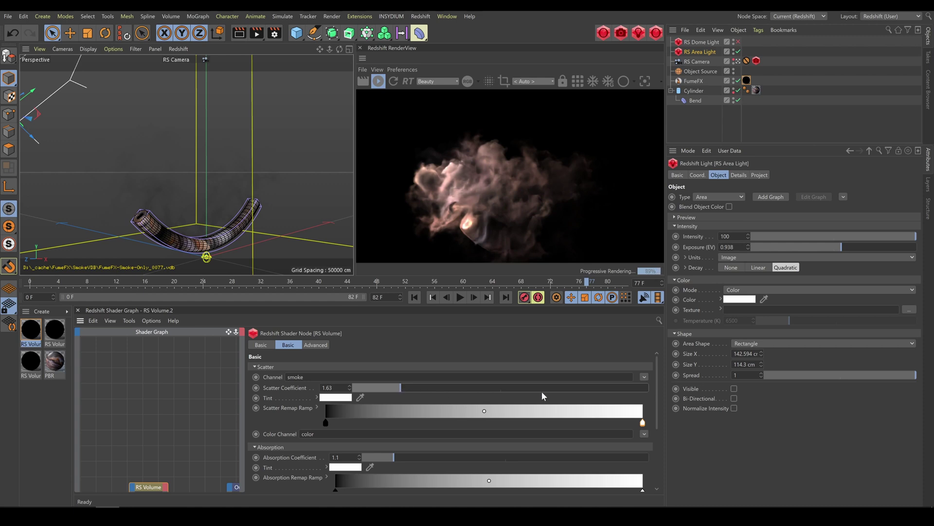
Set the volume material's absorption Color Channel to FumeFX Color.
scroll(658, 431, down, 2)
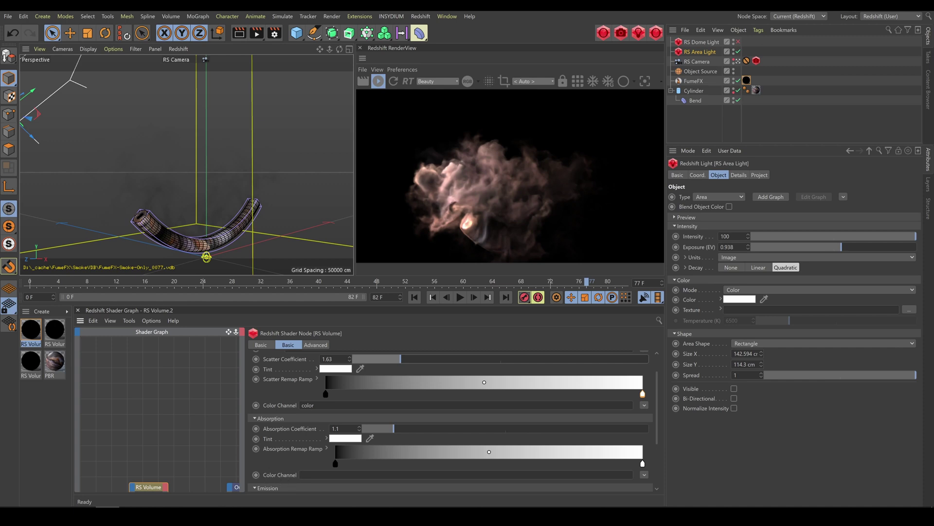
click(643, 475)
mouse_move(647, 454)
click(700, 454)
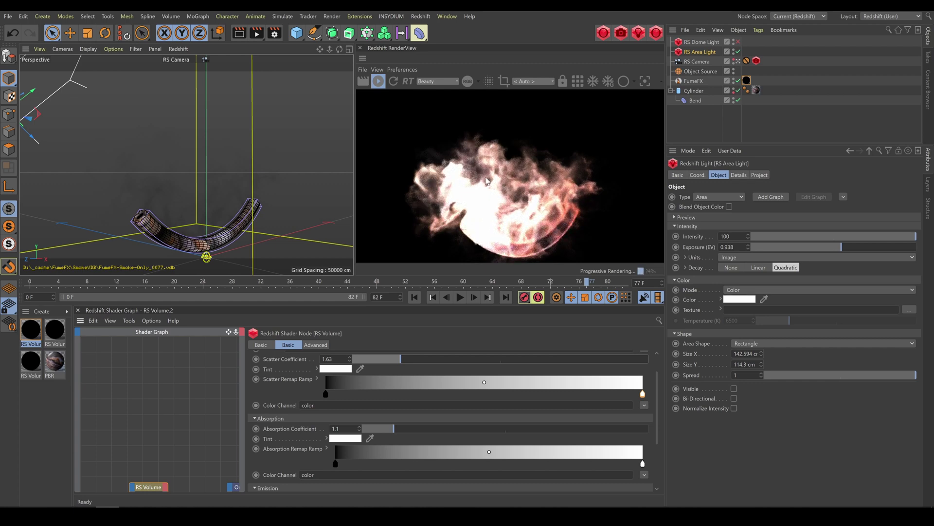
Reduce the volume material's scatter coefficient to 0.44 and its absorption coefficient to 0.6.
drag(380, 361, 374, 361)
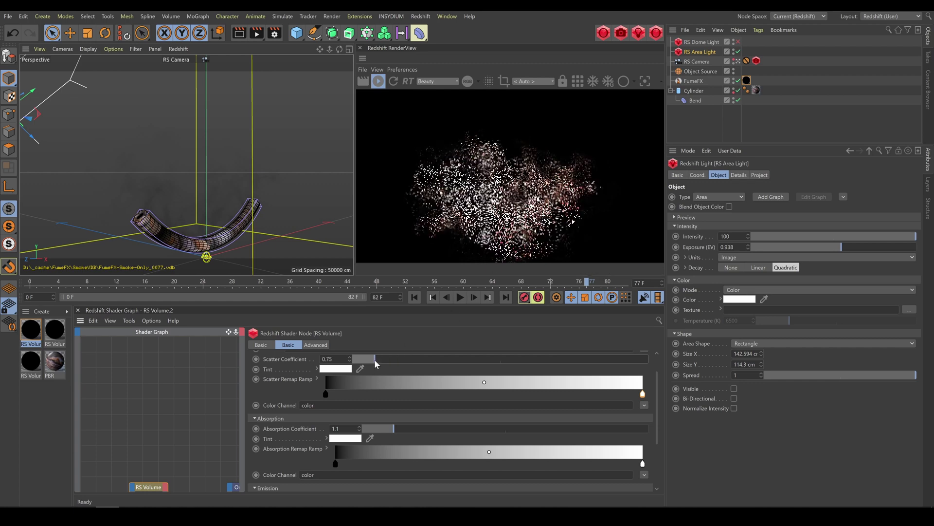
click(380, 429)
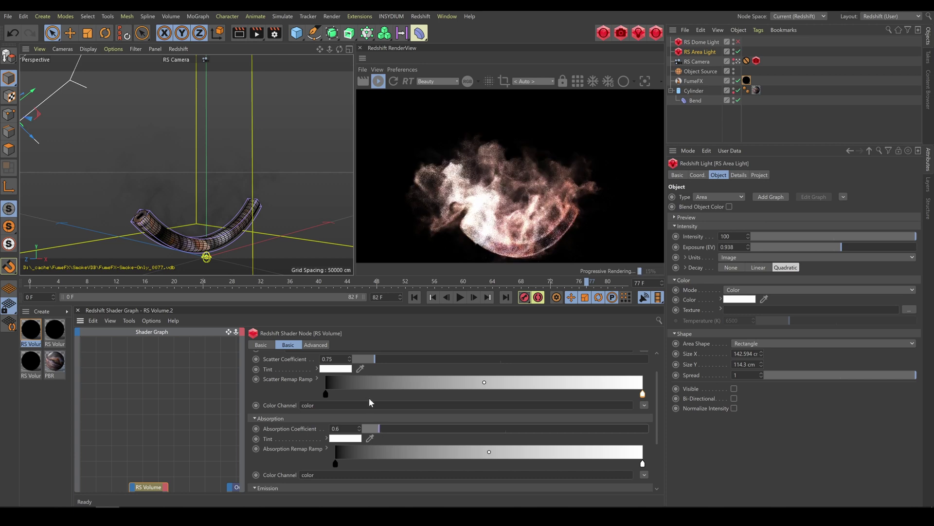
drag(374, 359, 366, 360)
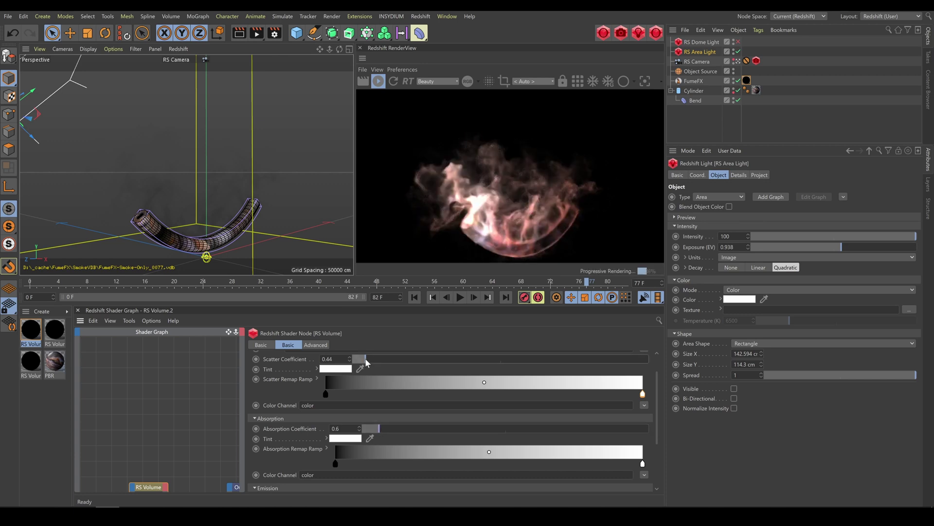
Set the area light's exposure to 0 and enable the dome light.
click(721, 247)
text(0)
key(Return)
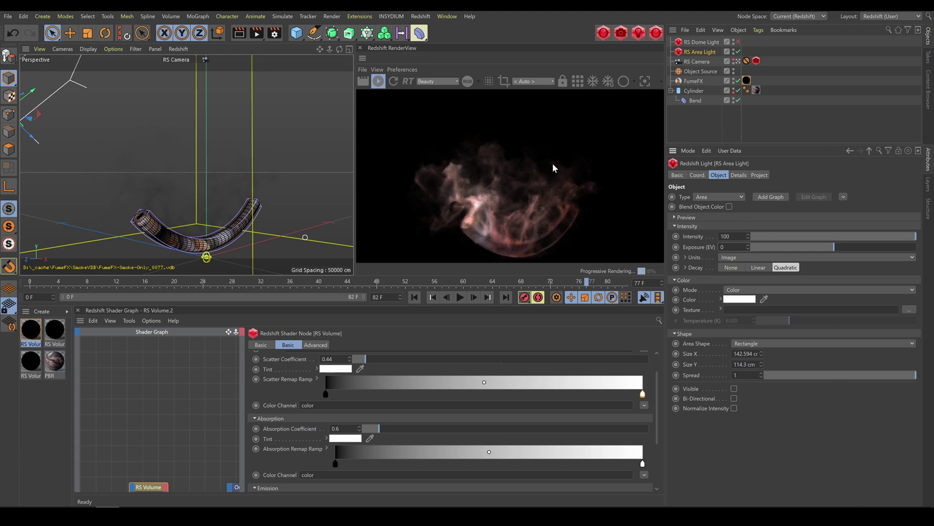
click(707, 43)
click(738, 42)
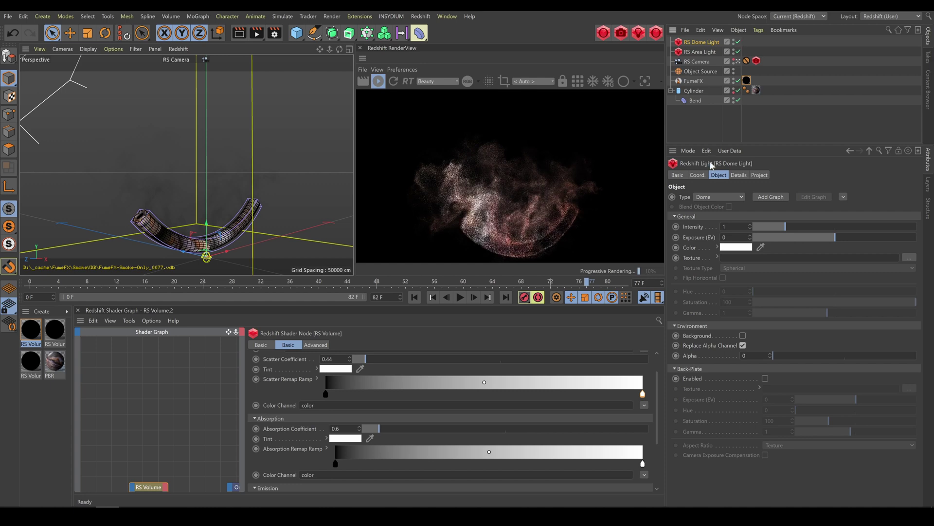
Try volume contributions of 0.028 and 0.572 on the dome light, and reduce the contribution again.
click(718, 257)
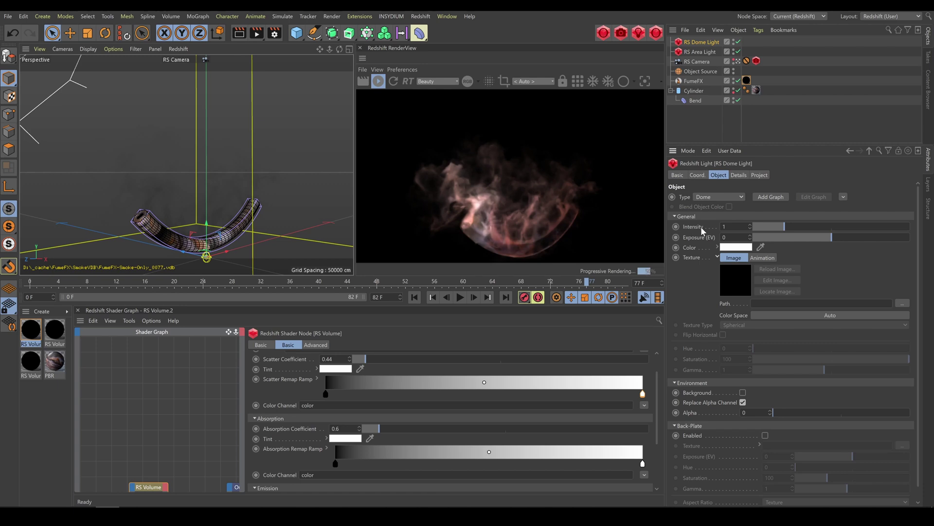
click(738, 176)
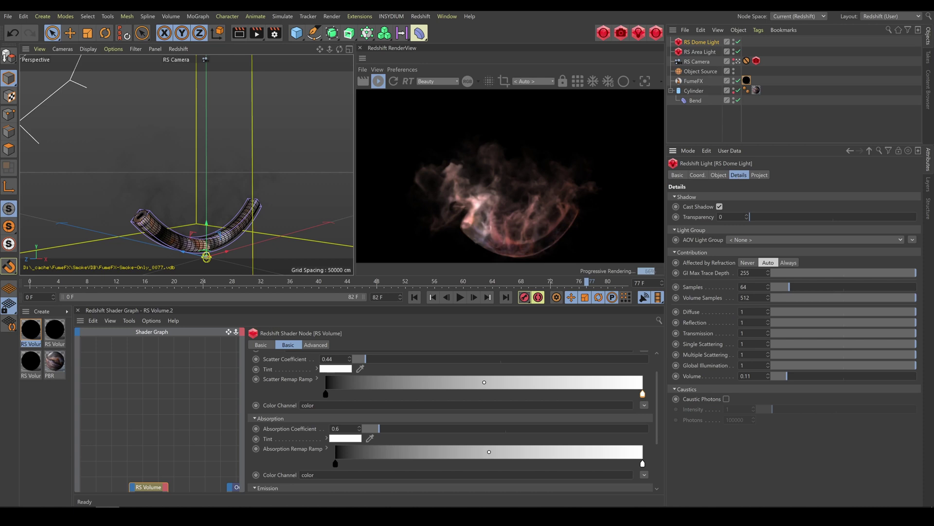
click(775, 377)
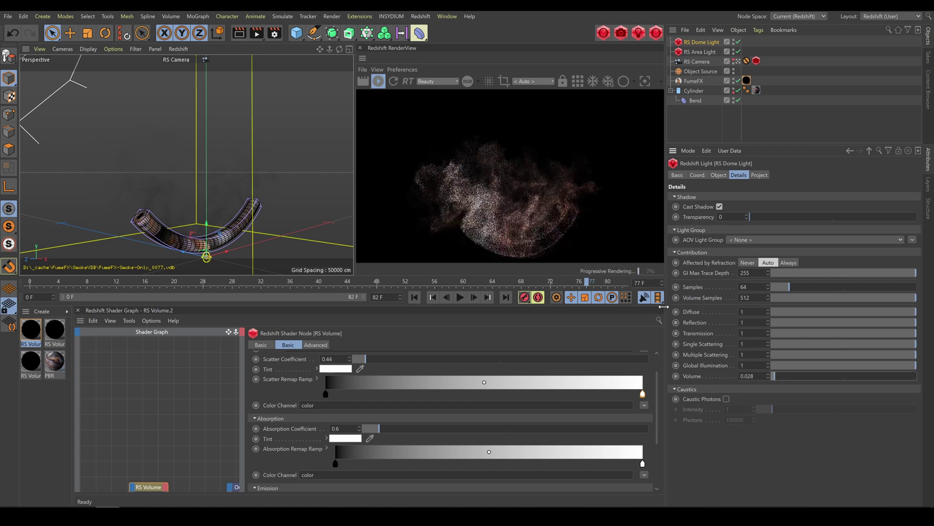
click(856, 378)
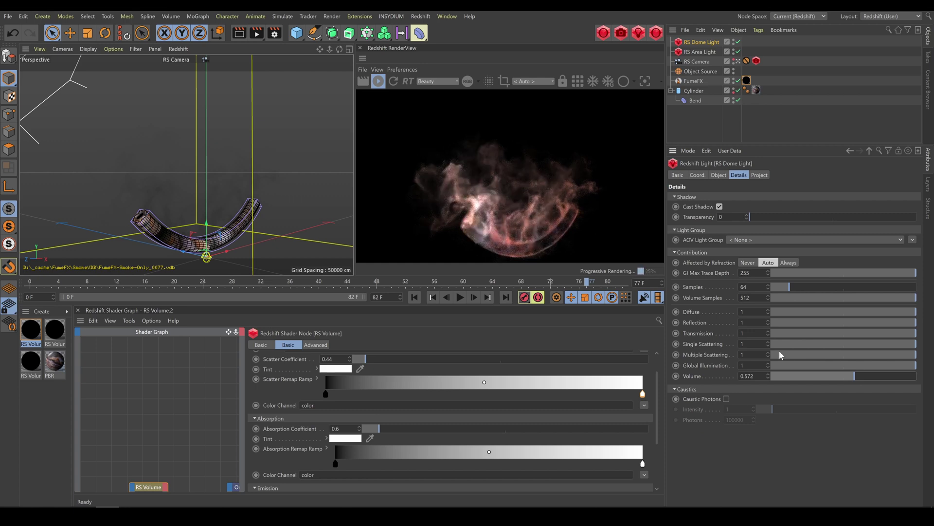
click(794, 377)
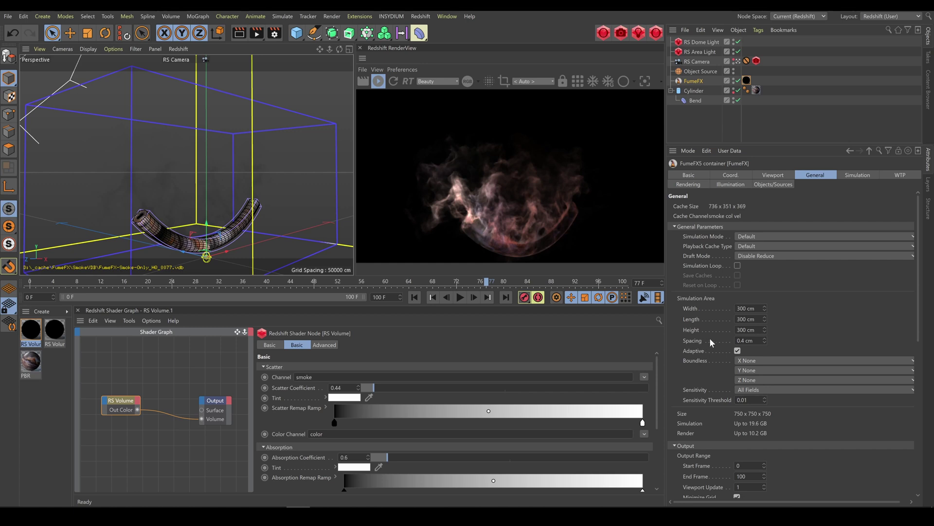
Review the FumeFX container's simulation area, exported channels, cache paths and playback settings.
drag(920, 326, 924, 437)
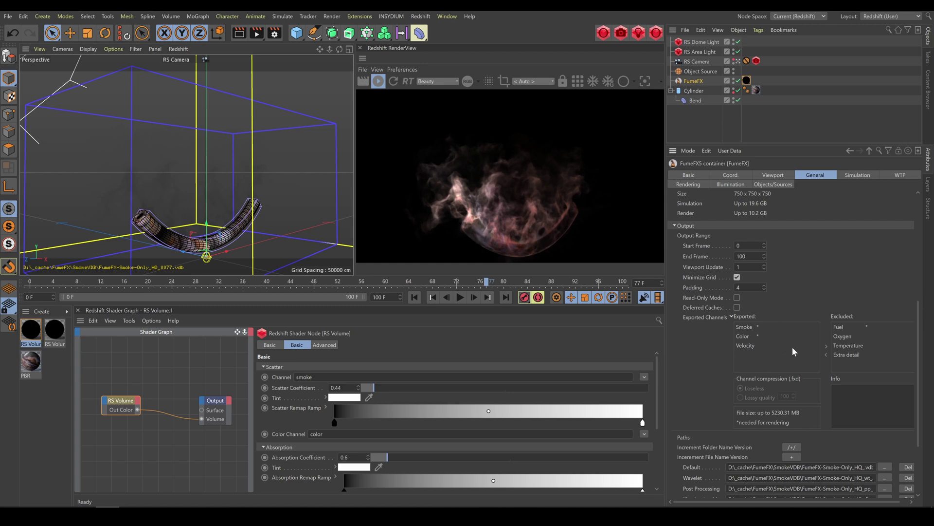
drag(923, 371, 926, 420)
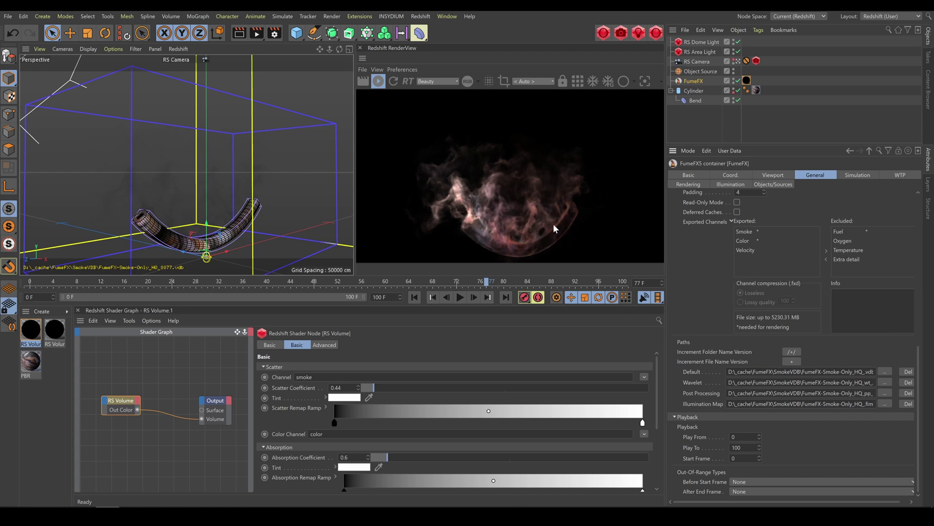
Set both the scatter and absorption coefficients of the volume material to 0.65.
click(324, 344)
click(297, 345)
key(Return)
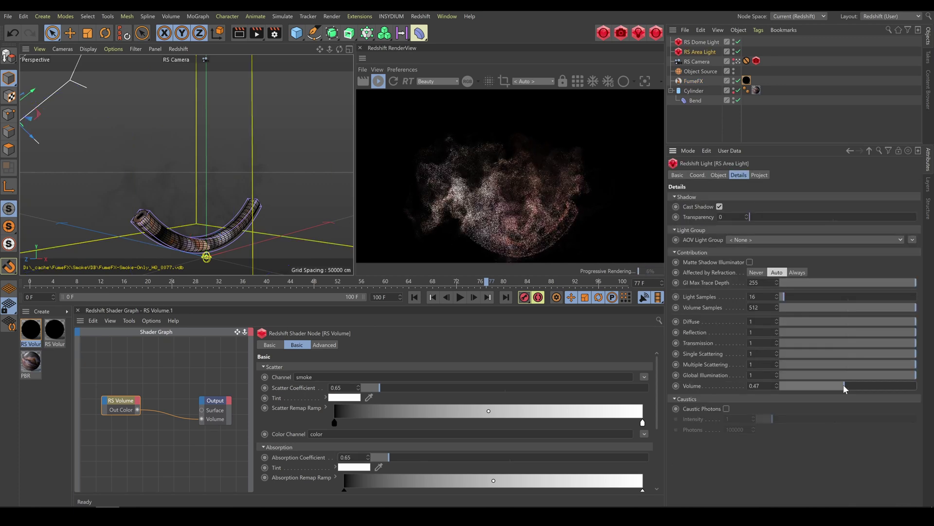
Reduce the area light's volume contribution to 0.363 and reposition the light in the viewport.
drag(845, 388, 830, 387)
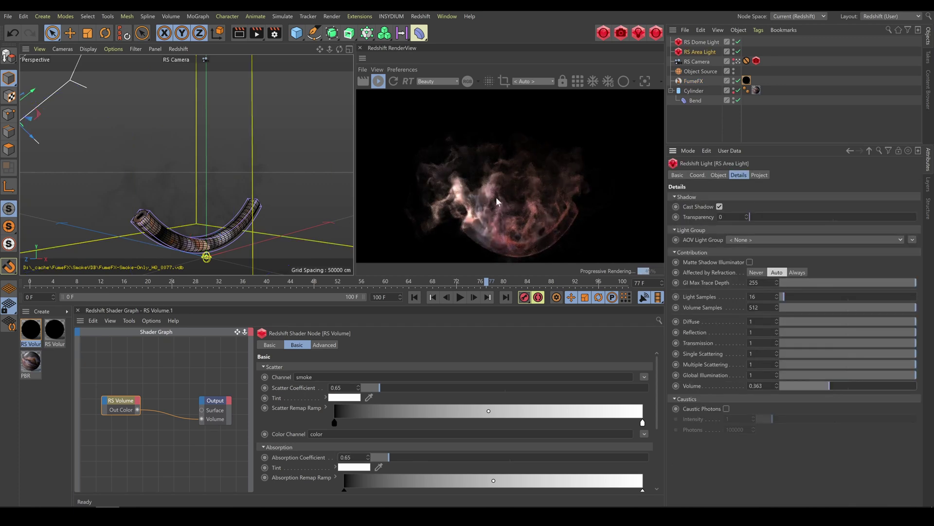
drag(200, 142, 187, 159)
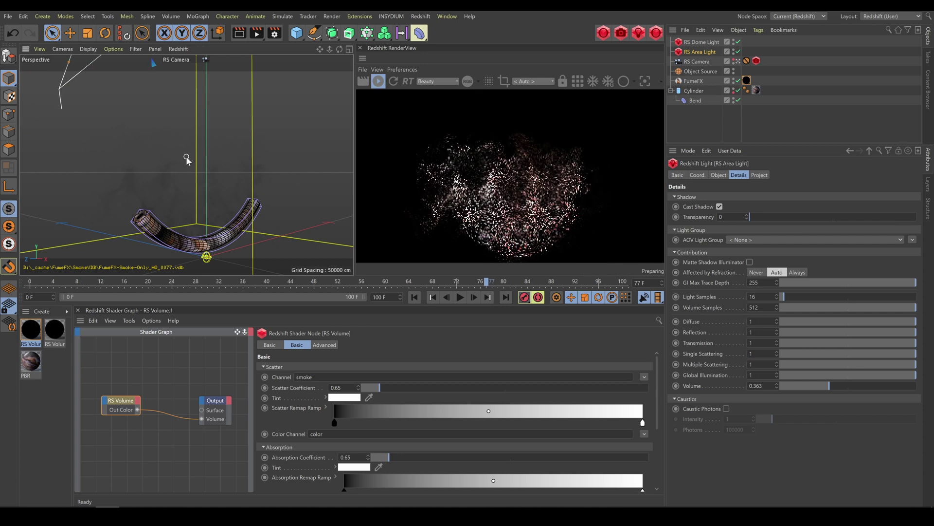
Raise the scatter coefficient to 0.75 and set the scatter tint to a pale blue with hue 202° and saturation 10%.
drag(380, 387, 383, 387)
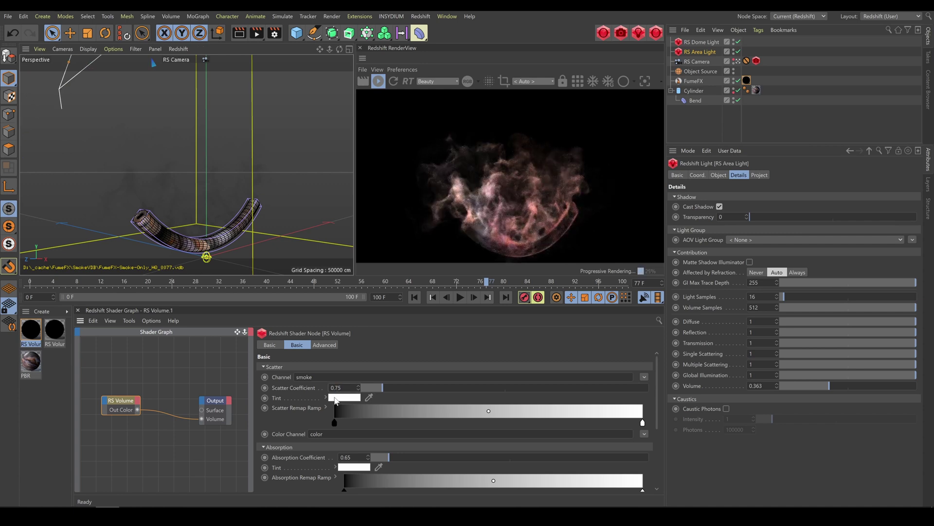
click(325, 398)
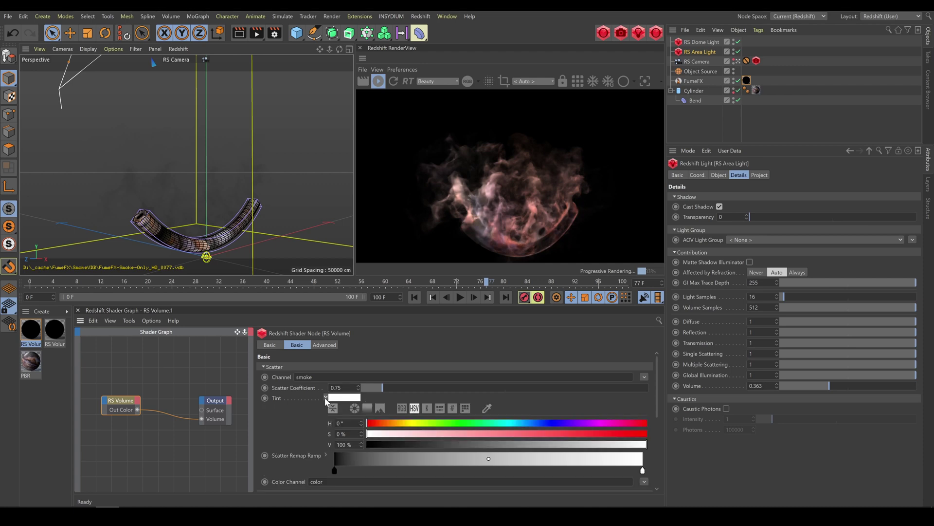
click(512, 422)
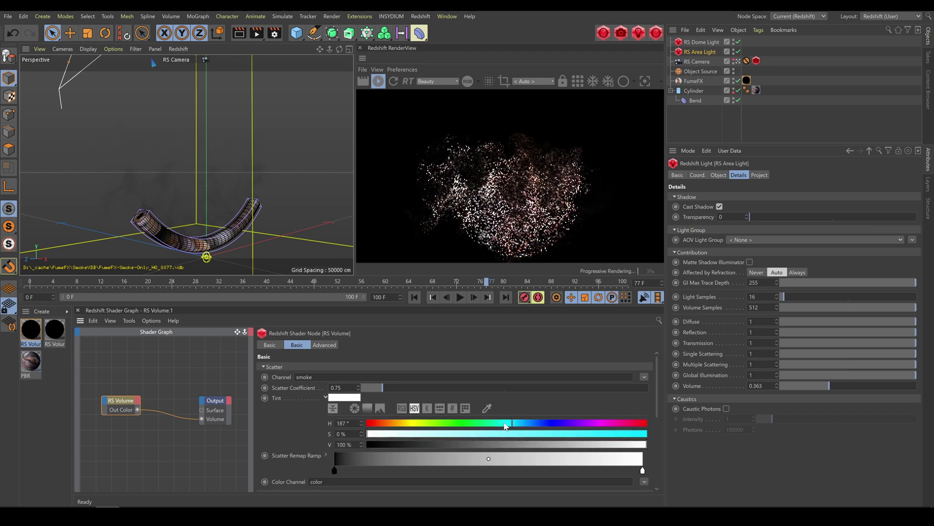
click(411, 434)
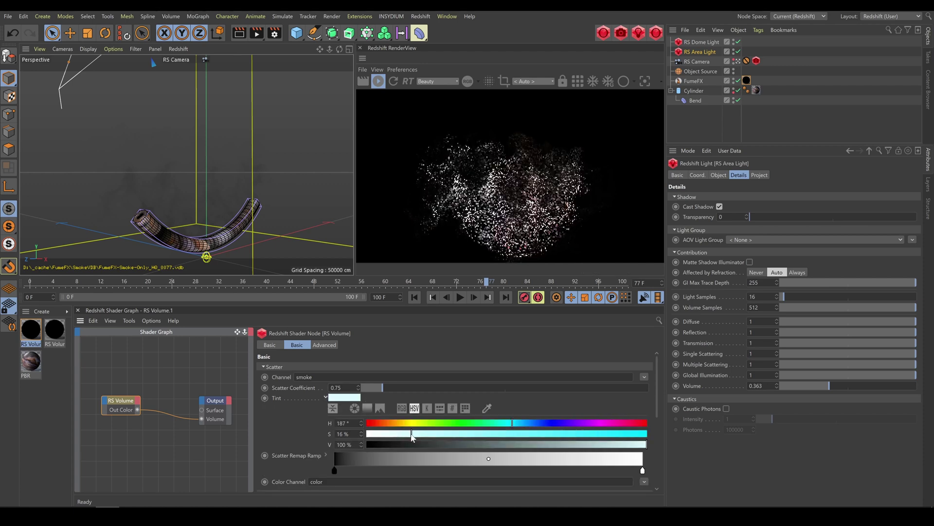
click(531, 422)
click(521, 422)
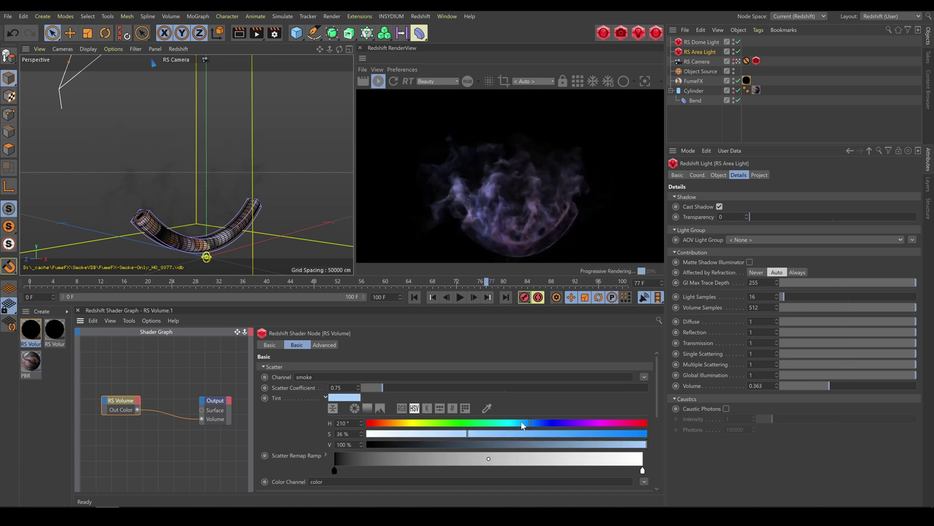
click(467, 434)
click(431, 434)
click(384, 422)
click(476, 433)
click(412, 434)
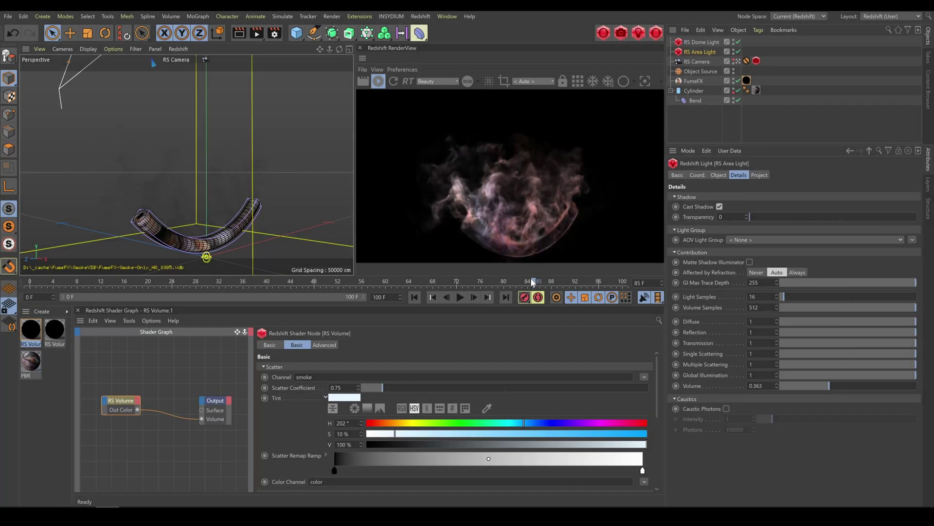
Preview the rendered smoke at different points of the animation, such as frames 91, 97 and 54.
drag(533, 281, 571, 281)
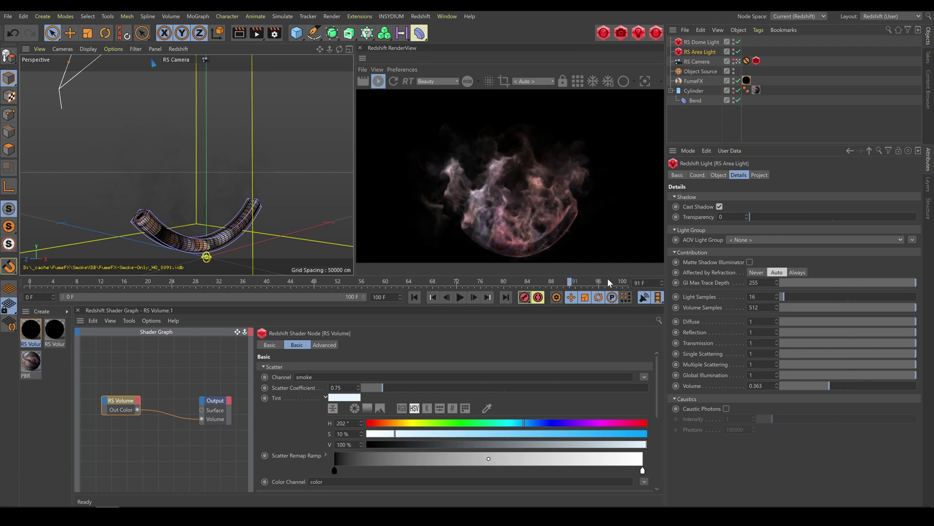
click(608, 281)
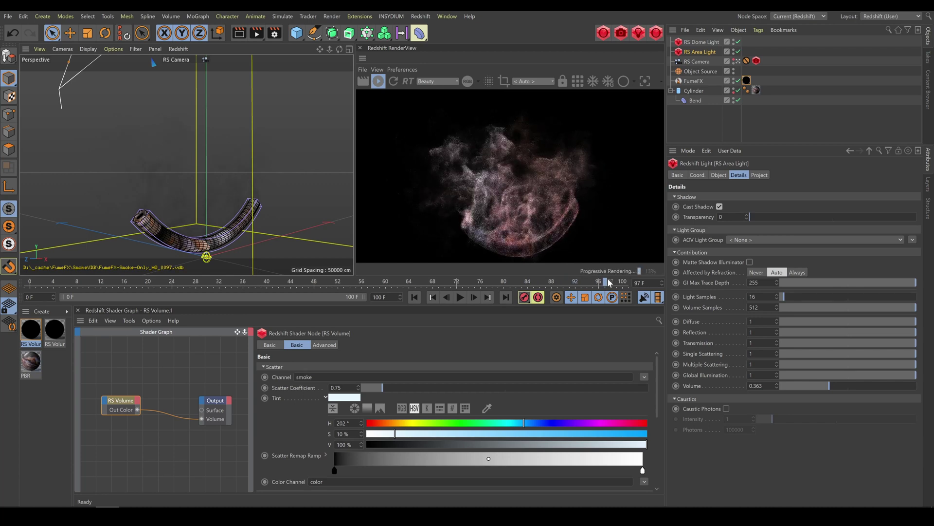
click(353, 282)
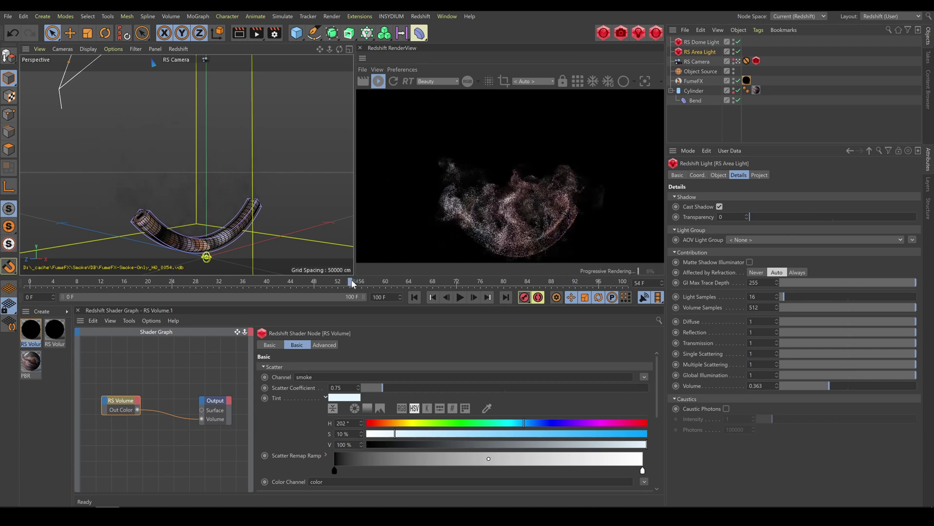
click(244, 283)
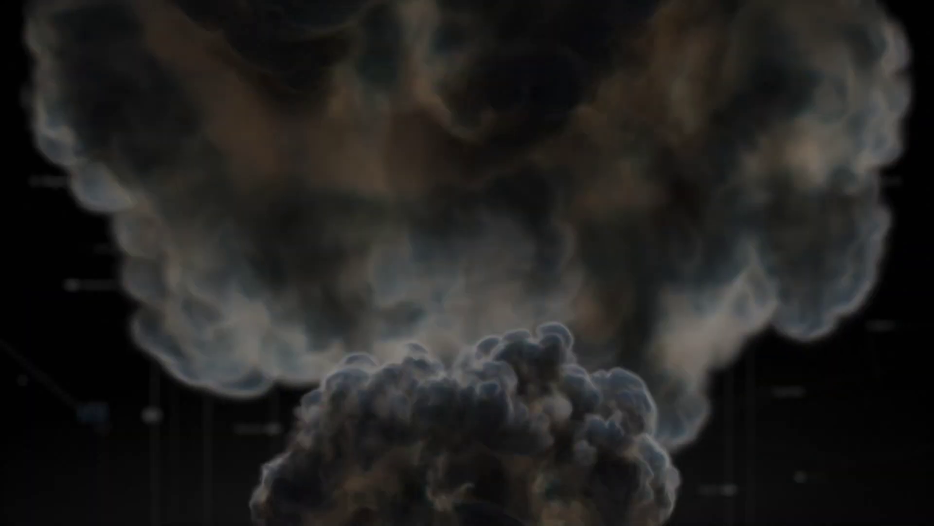